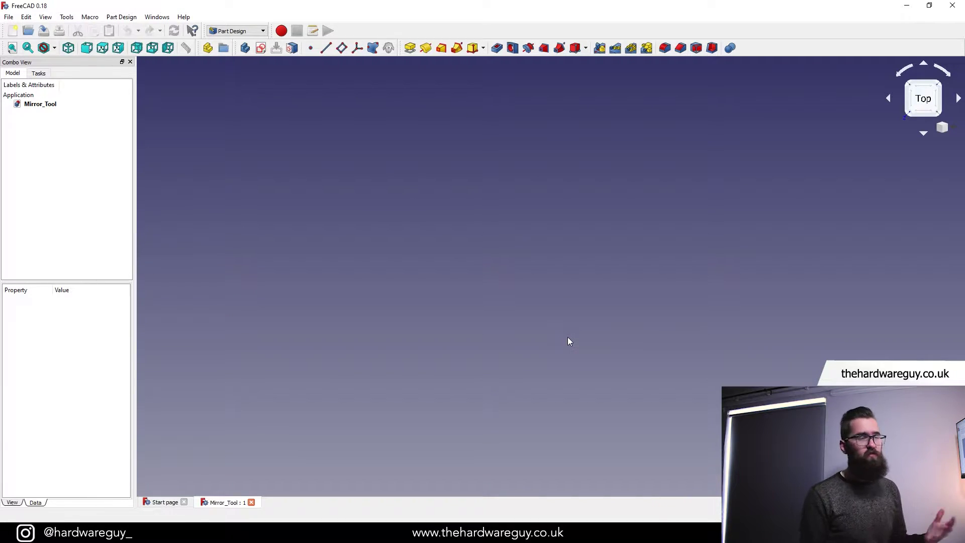
- Add a new Part to the Mirror_Tool document and create a Body inside it
click(208, 48)
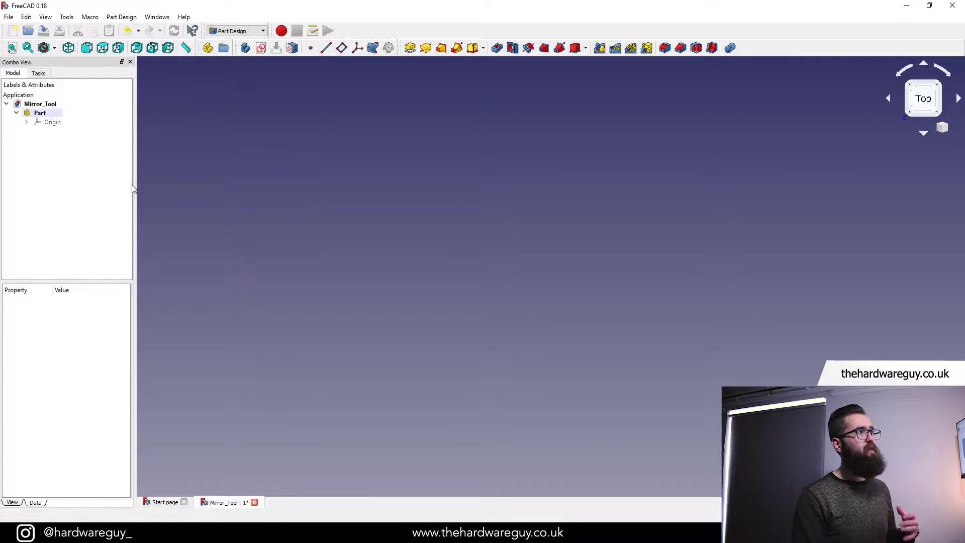
click(244, 49)
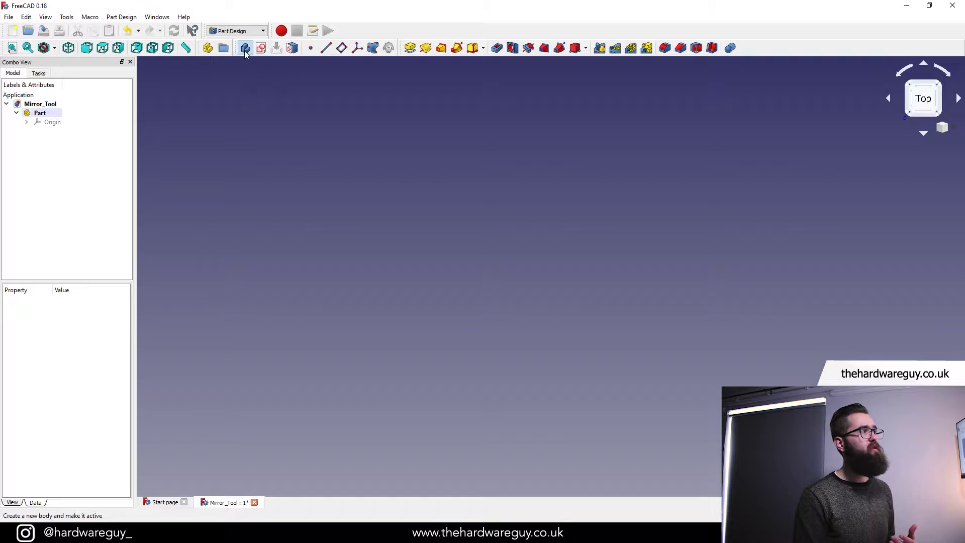
- Create a new sketch attached to the XY_Plane001 plane
click(260, 49)
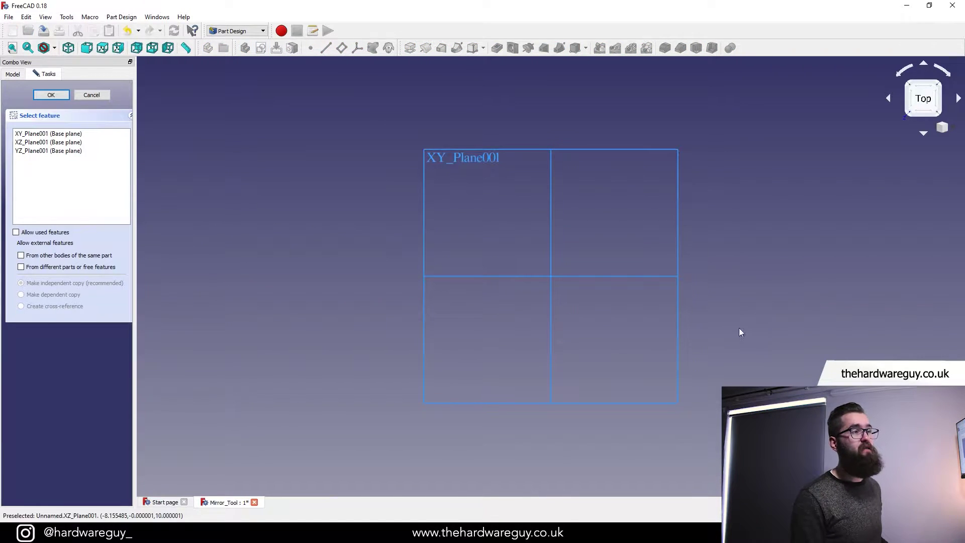
middle_drag(738, 327, 689, 295)
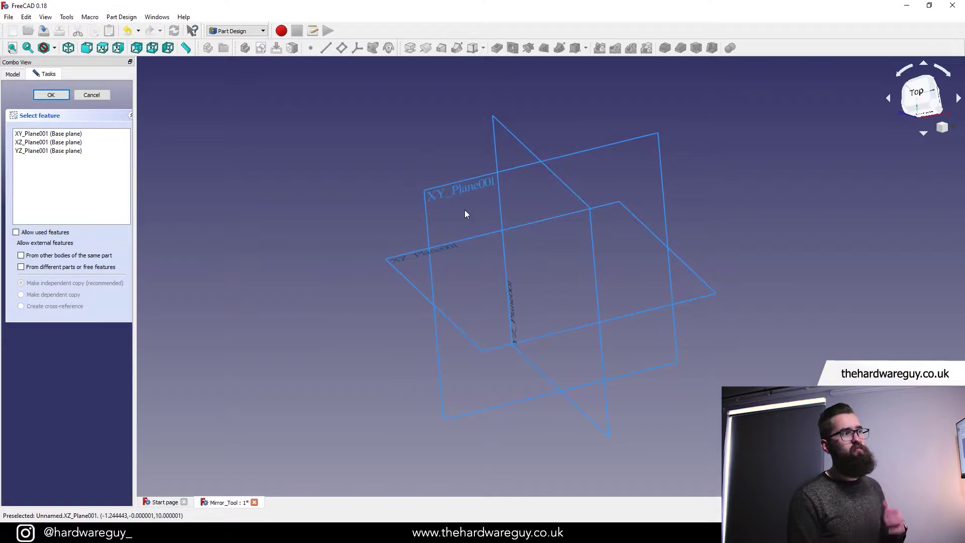
click(459, 185)
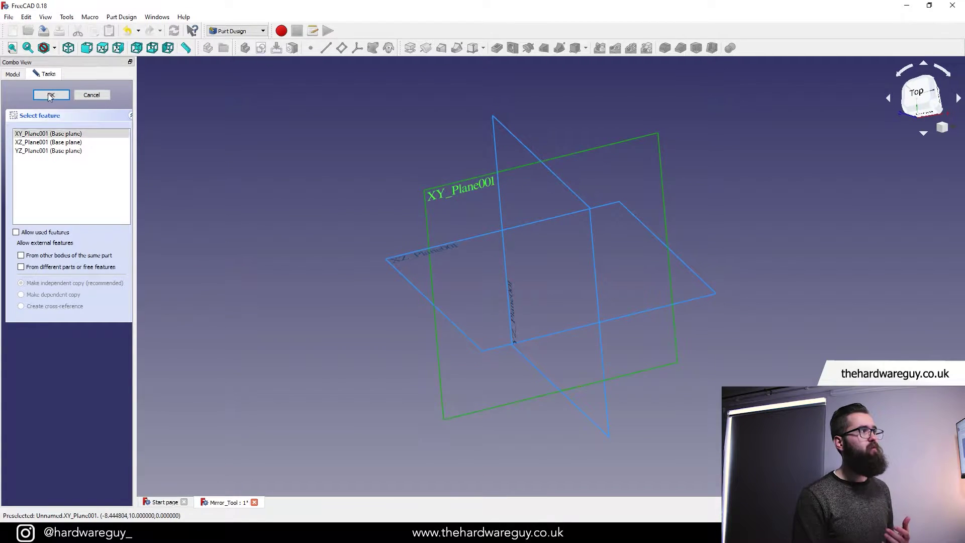
click(50, 95)
scroll(443, 272, down, 5)
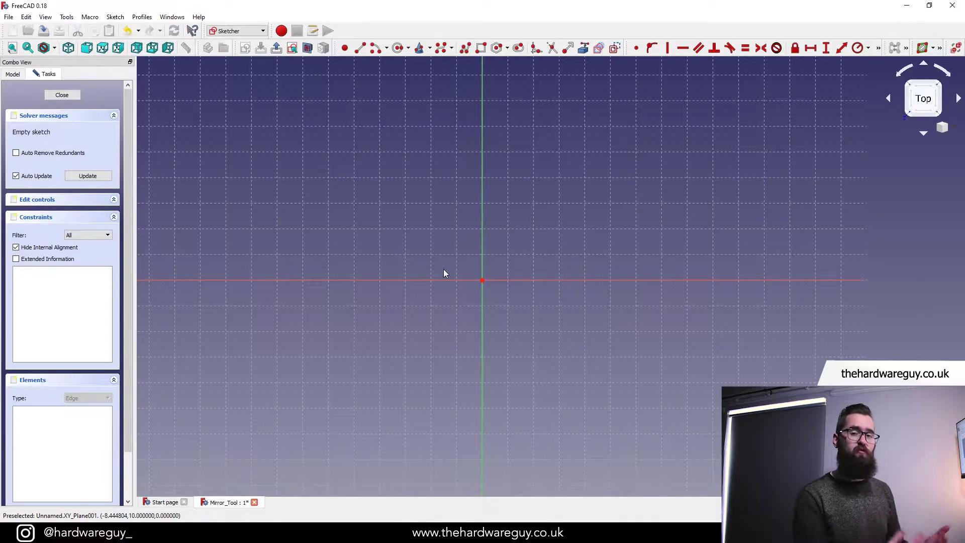
- Draw a rectangle whose opposite corners straddle the sketch origin
click(485, 51)
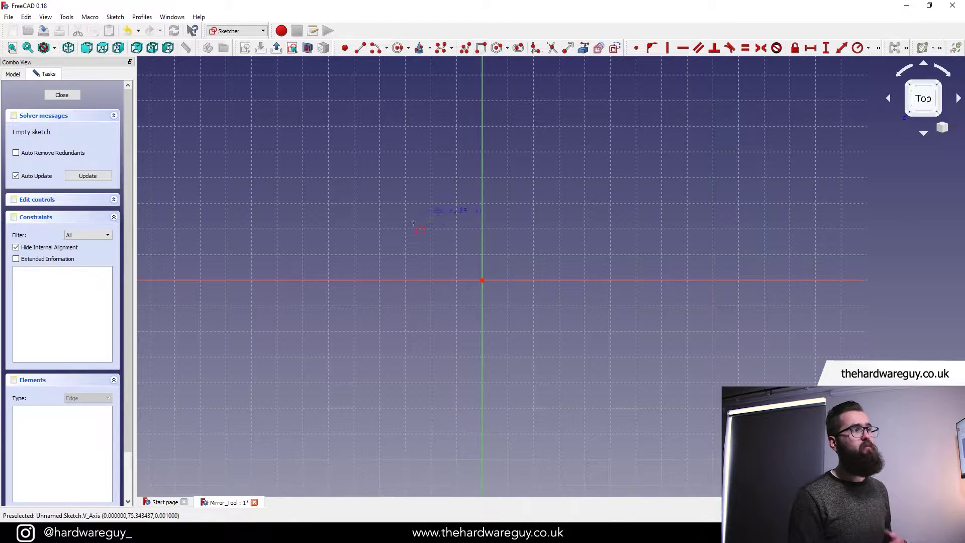
click(374, 199)
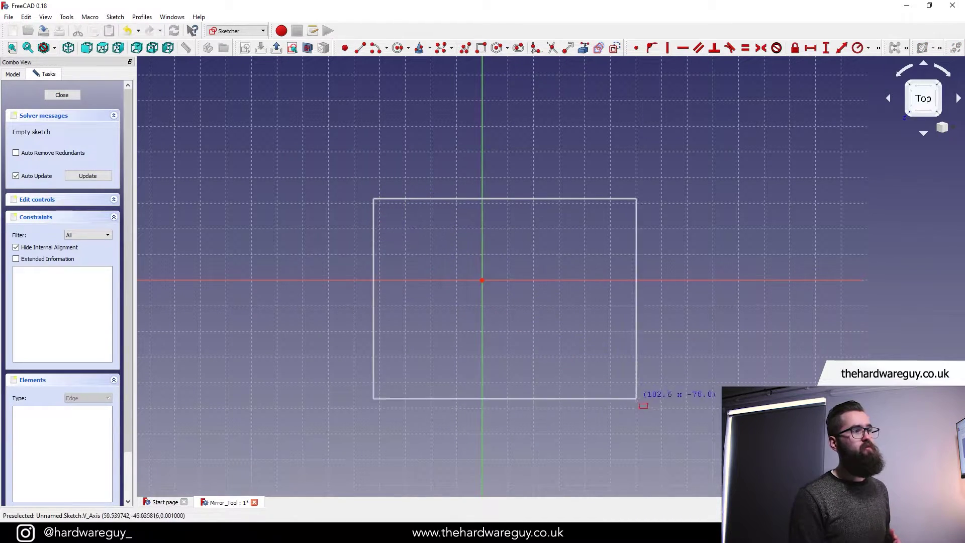
click(586, 372)
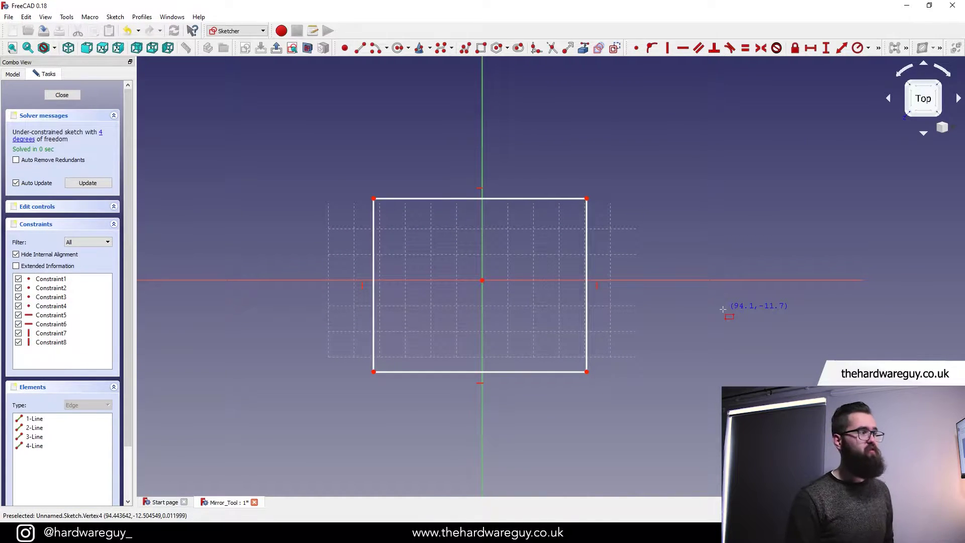
- Close the sketch and create a new spreadsheet in the Spreadsheet workbench
click(73, 95)
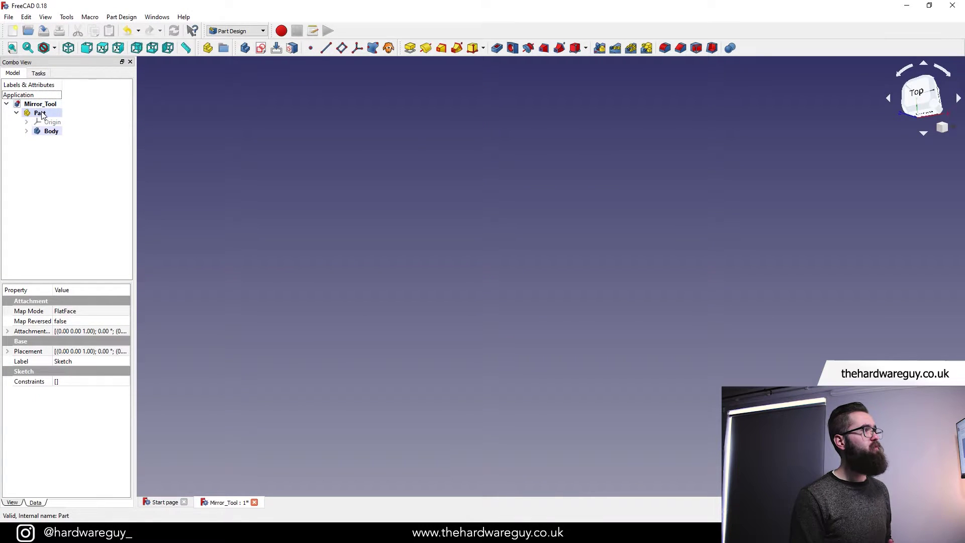
click(42, 115)
click(236, 30)
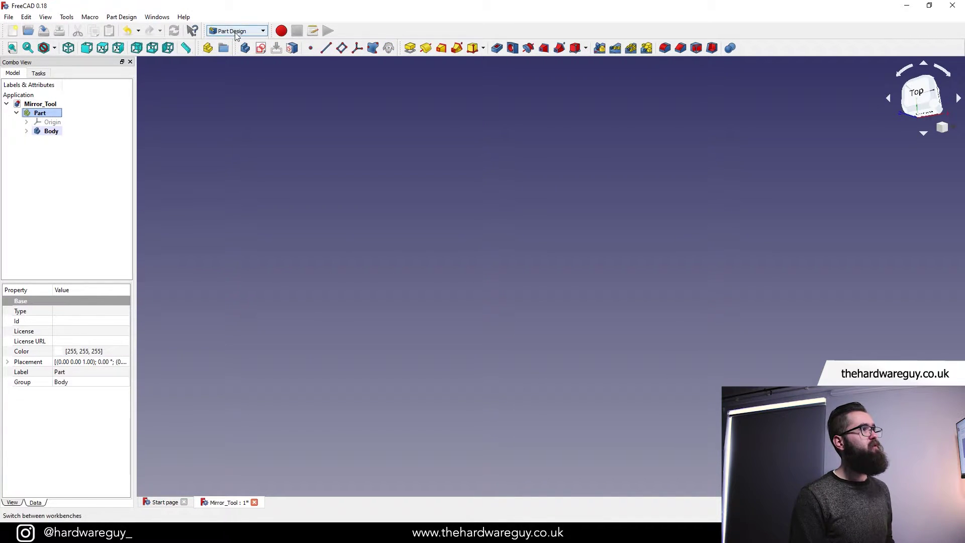
click(248, 194)
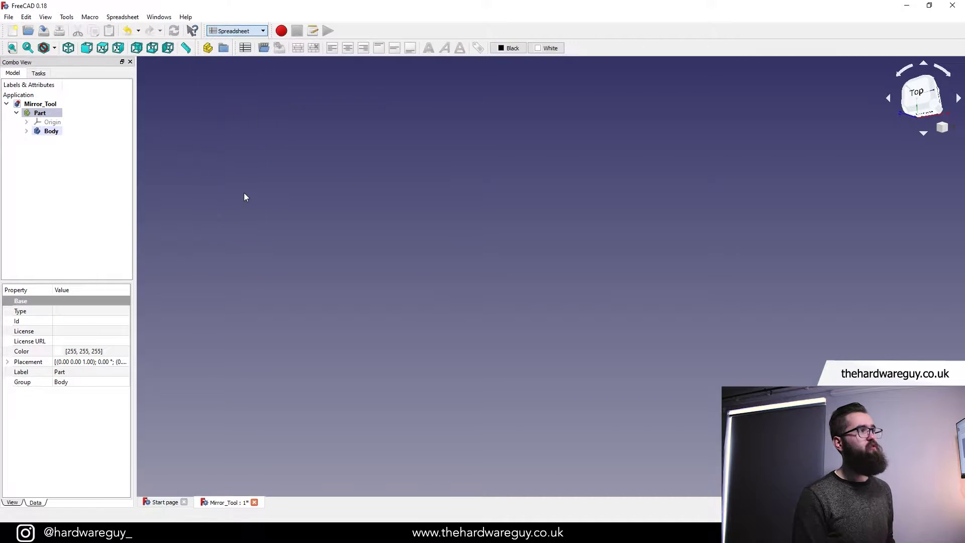
click(122, 17)
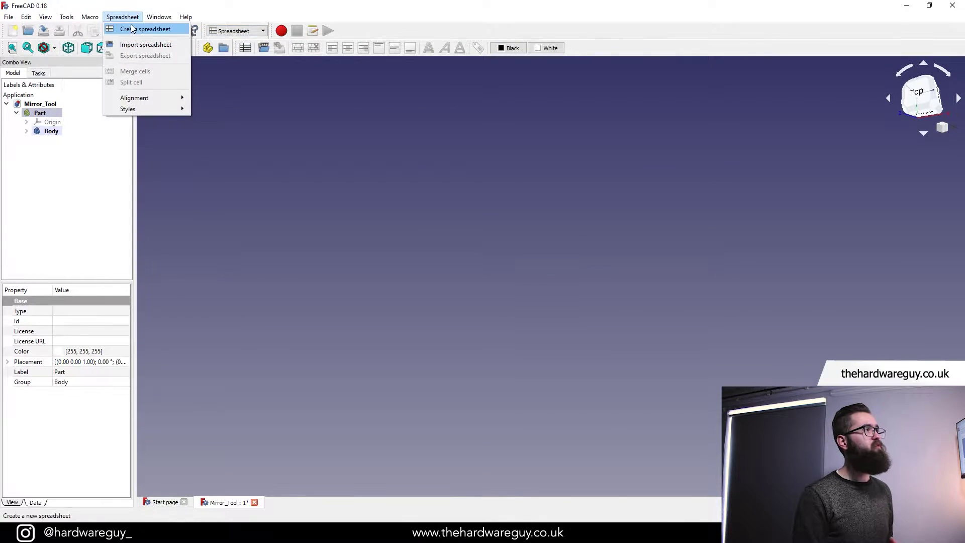
click(134, 26)
- Rename the spreadsheet to 'Paramaters' and open it for editing
right_click(64, 141)
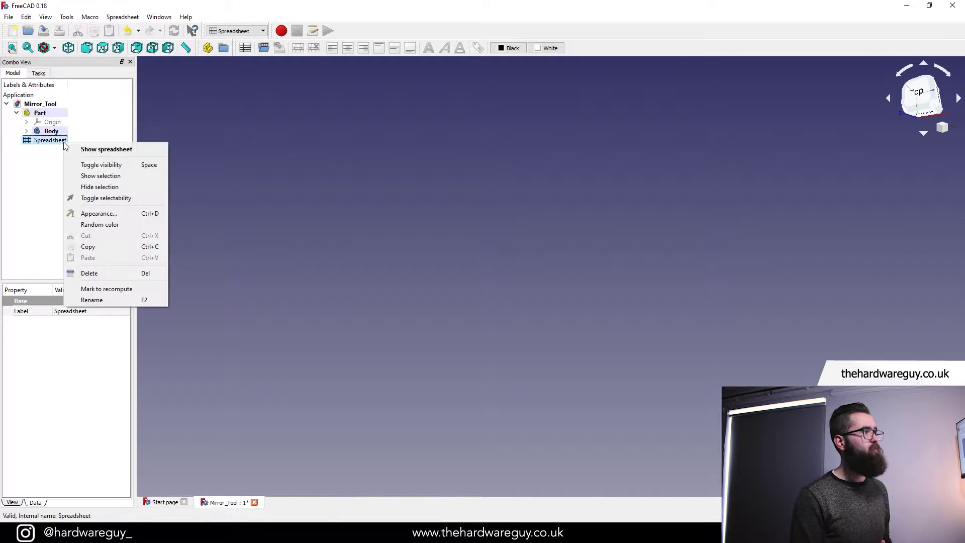
click(92, 299)
text(Paramaters)
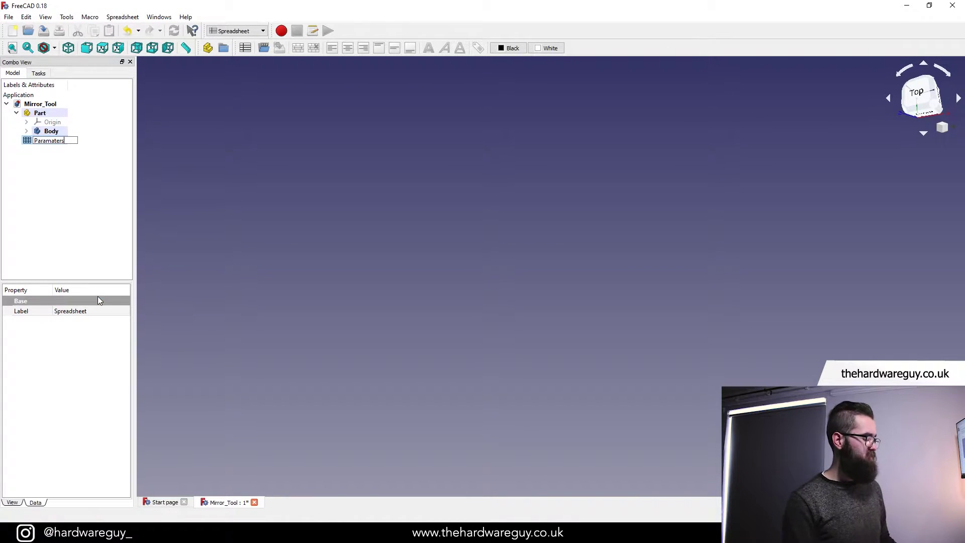
key(Return)
double_click(50, 140)
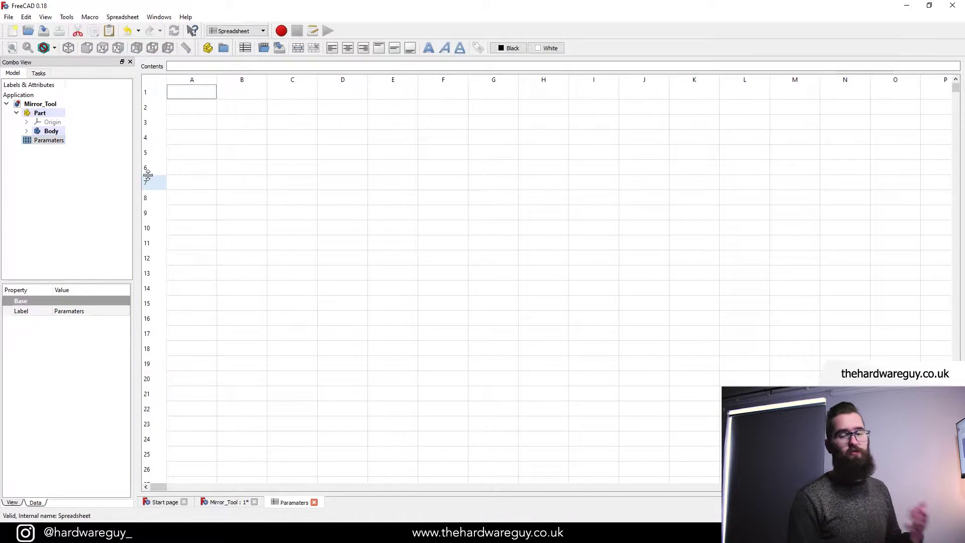
- Enter 50 mm width and length values in the Paramaters sheet, then return to the sketch
click(233, 127)
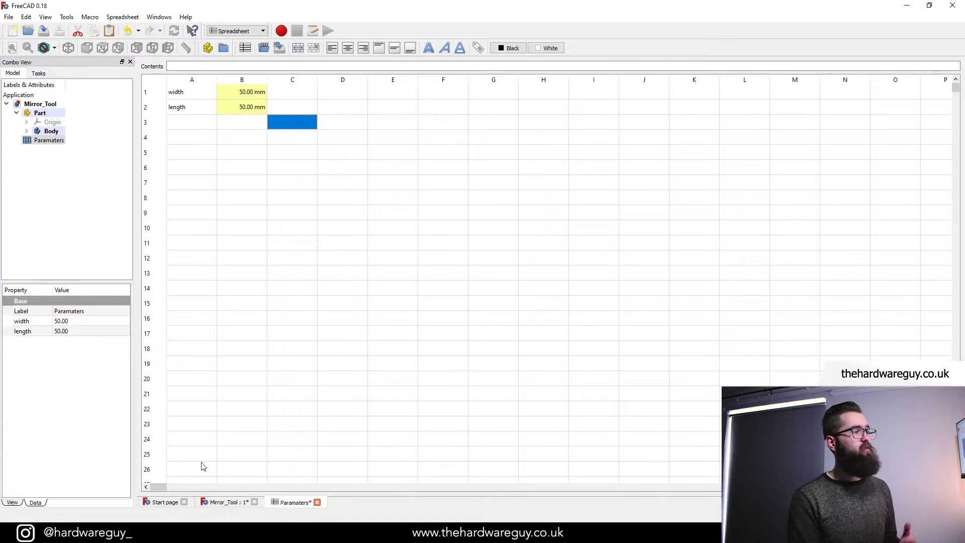
click(219, 502)
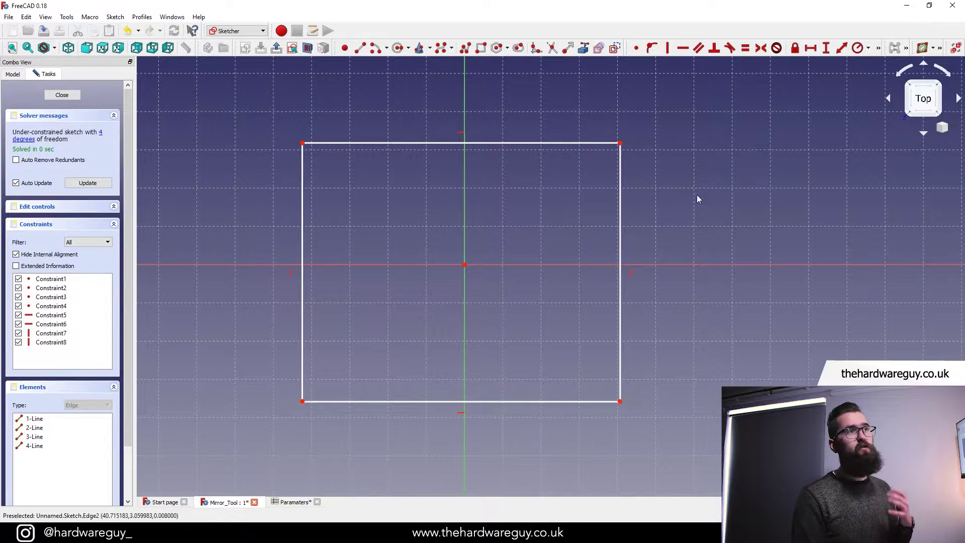
- Constrain the rectangle's width to 50 mm with the formula Paramaters.width
click(810, 49)
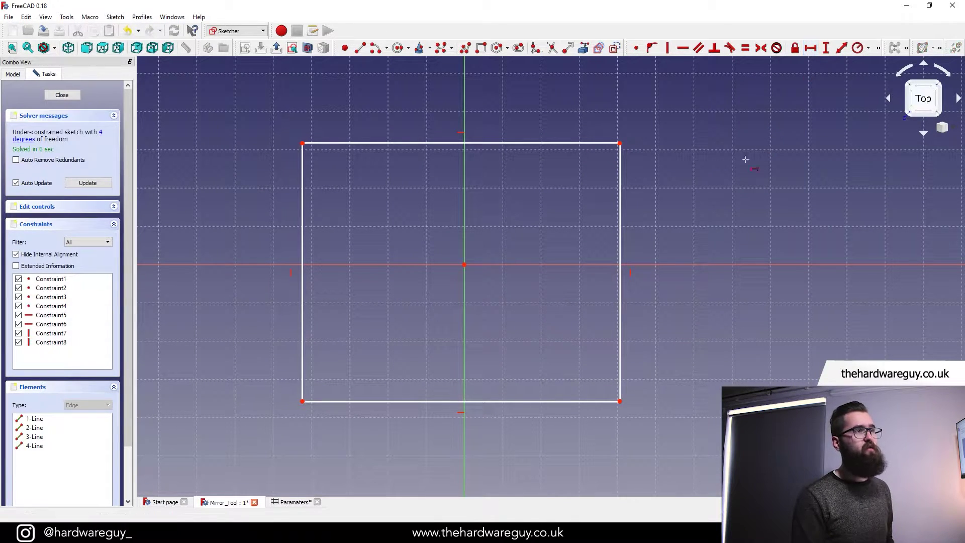
click(620, 144)
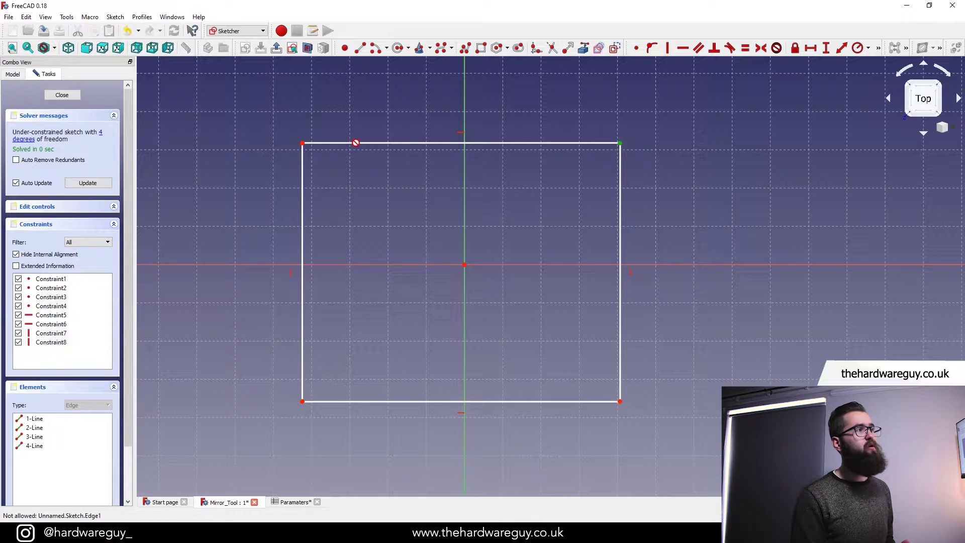
click(302, 143)
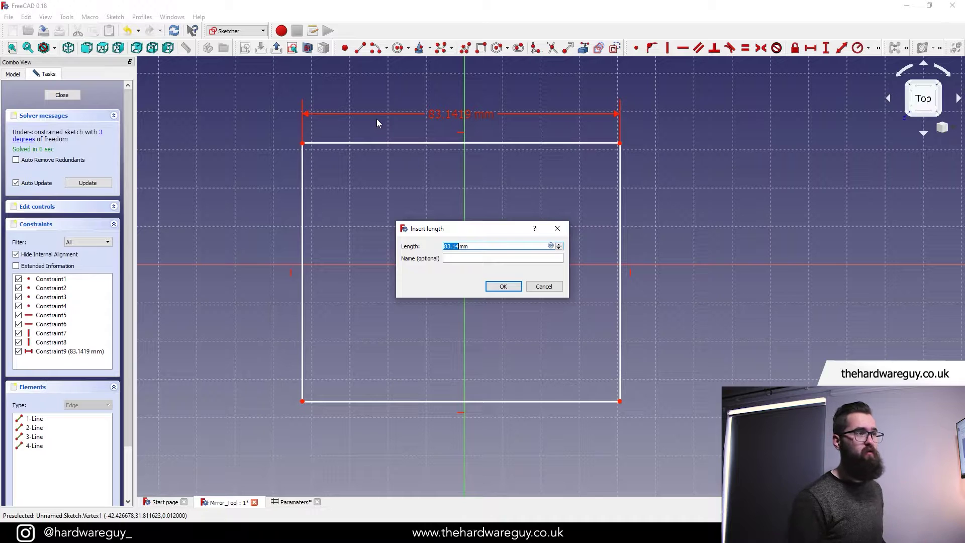
click(551, 246)
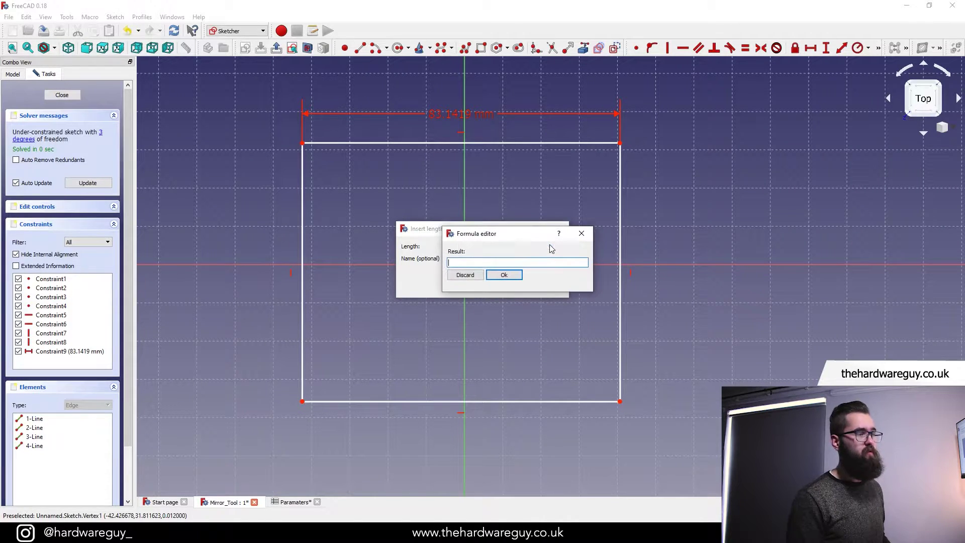
text(Paramaters.width)
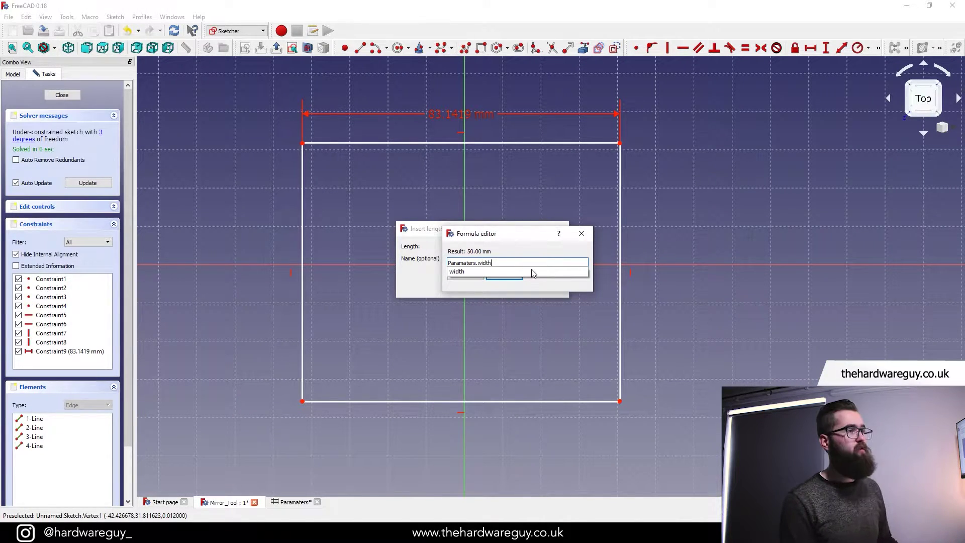
click(533, 272)
click(504, 275)
key(Return)
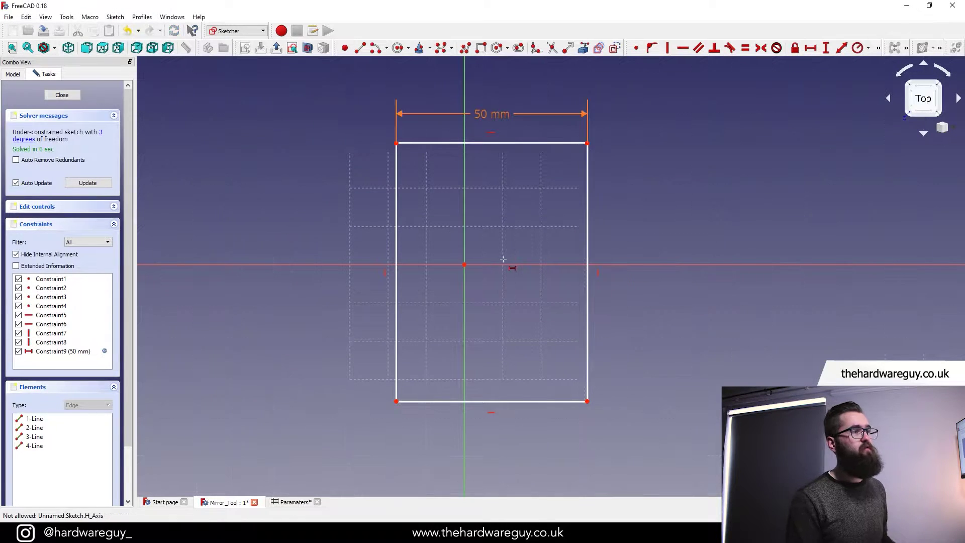
- Constrain the rectangle's height to Paramaters.length, making it a 50 mm square
middle_drag(503, 259, 487, 295)
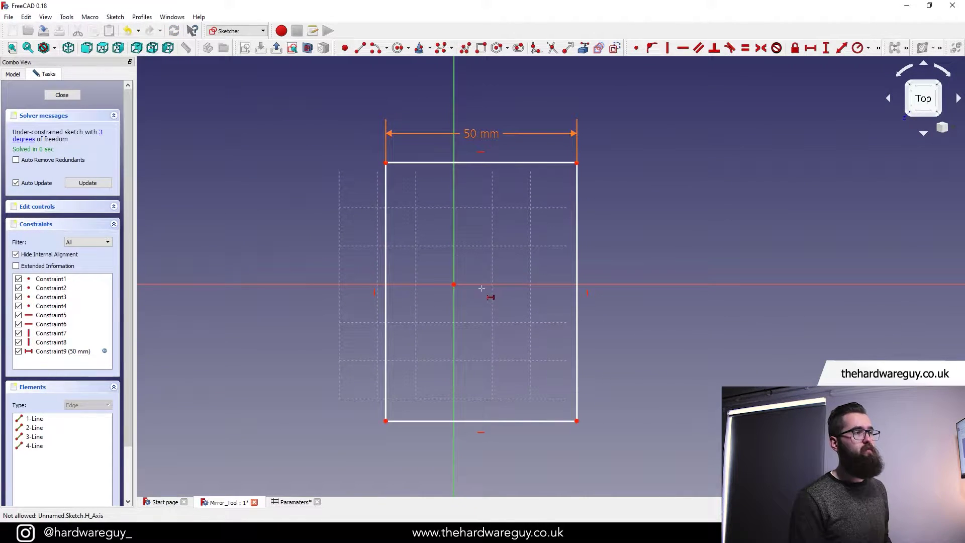
click(825, 47)
click(576, 170)
key(equal)
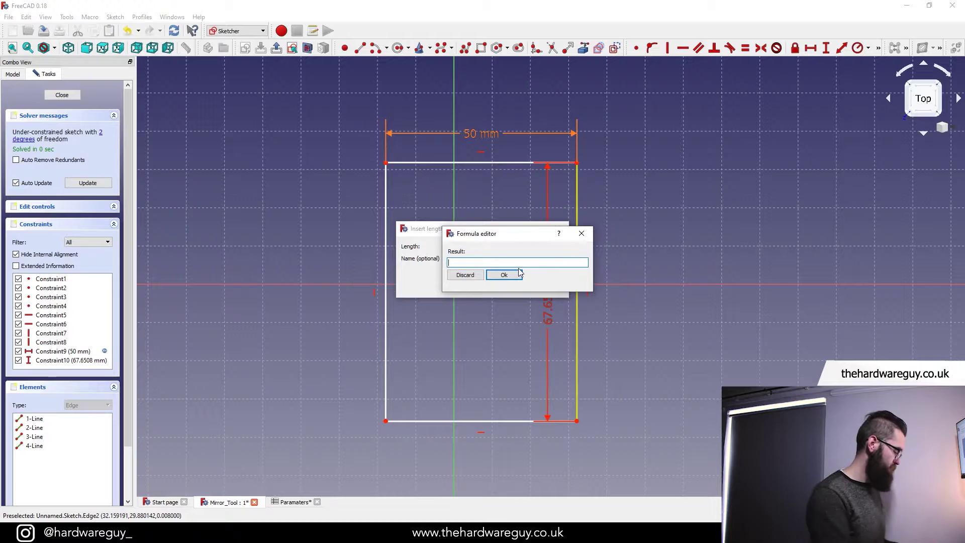
text(Paramaters.le)
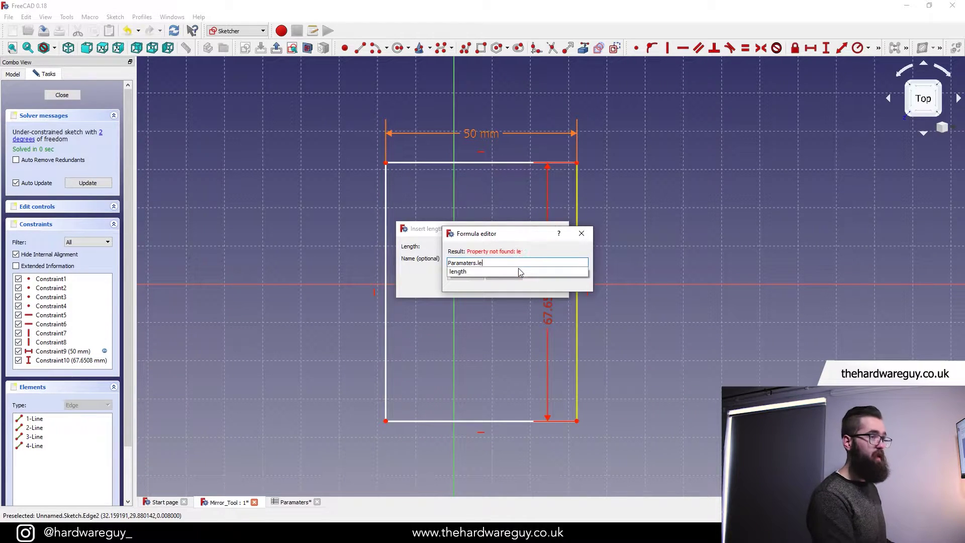
click(519, 272)
key(Return)
key(Return)
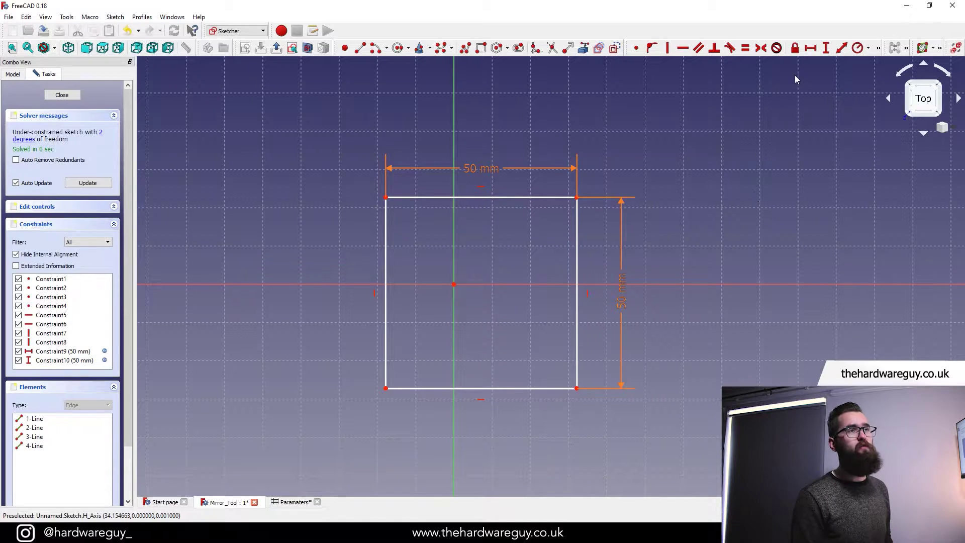
- Set the origin-to-corner horizontal distance to Paramaters.width / 2, giving 25 mm
click(810, 49)
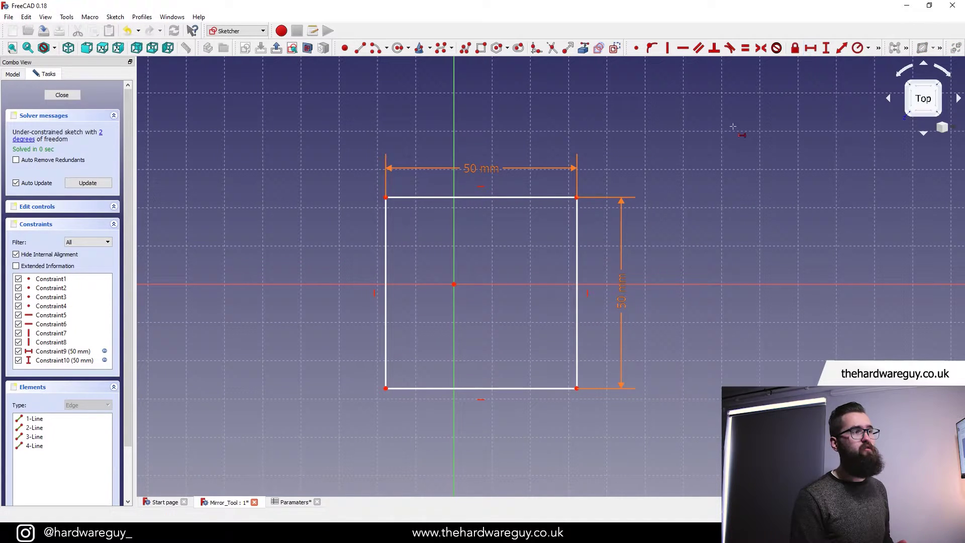
click(455, 285)
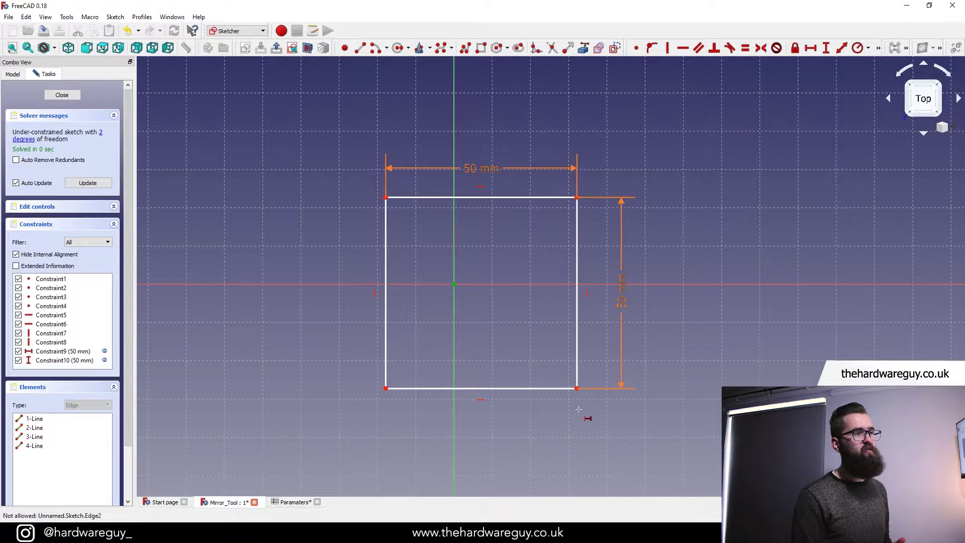
click(577, 388)
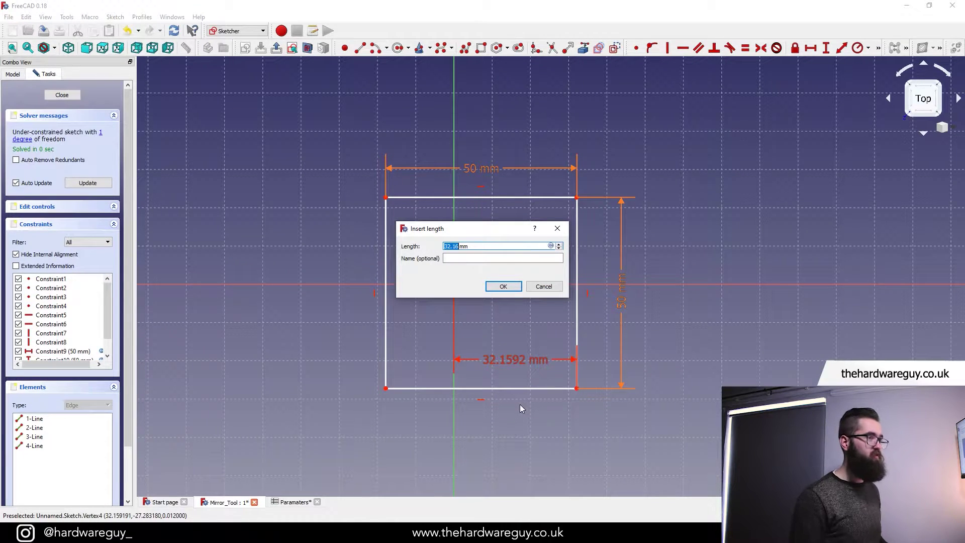
click(549, 246)
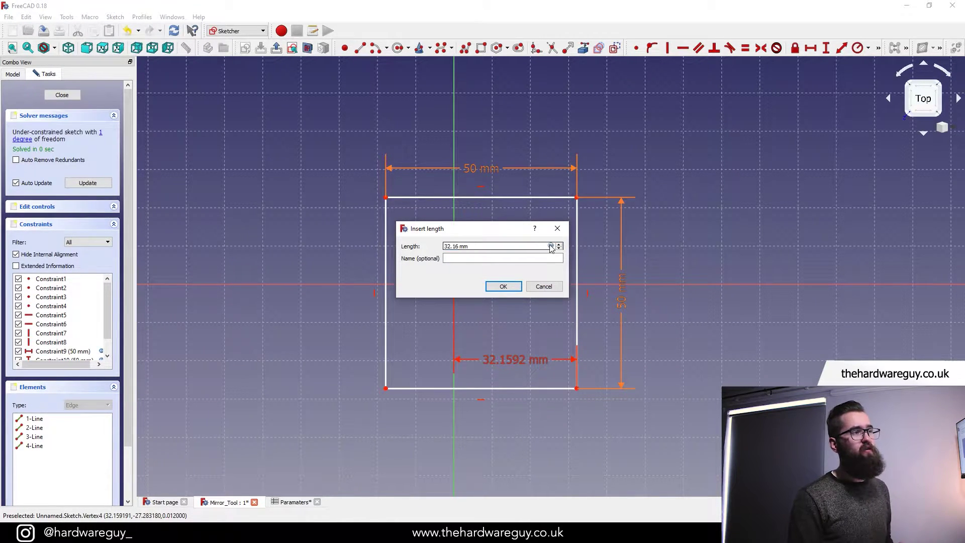
click(550, 246)
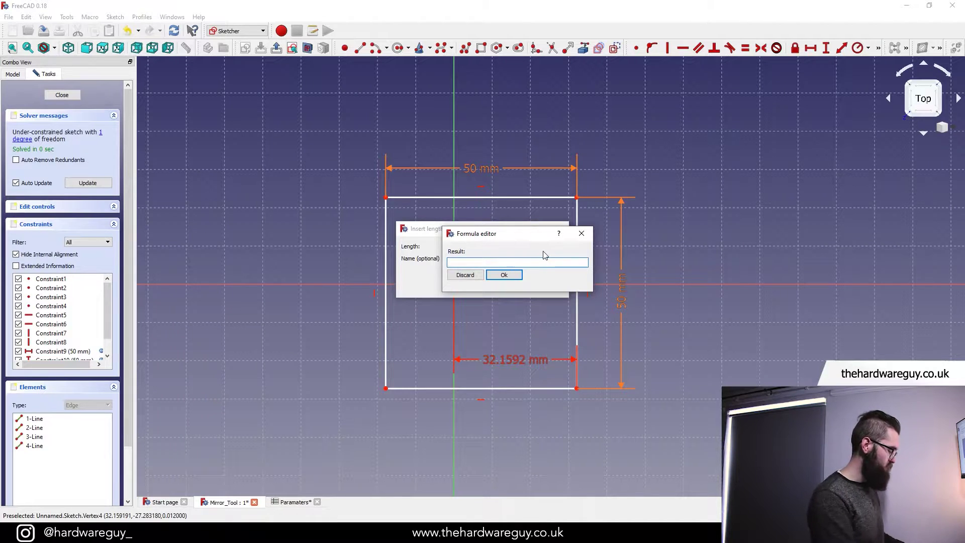
text(Paramaters.)
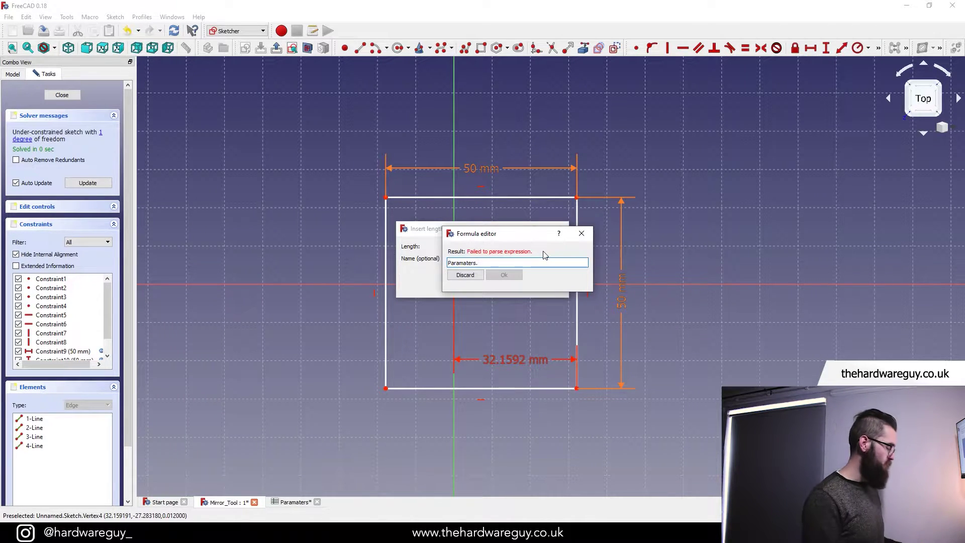
text(width / 2)
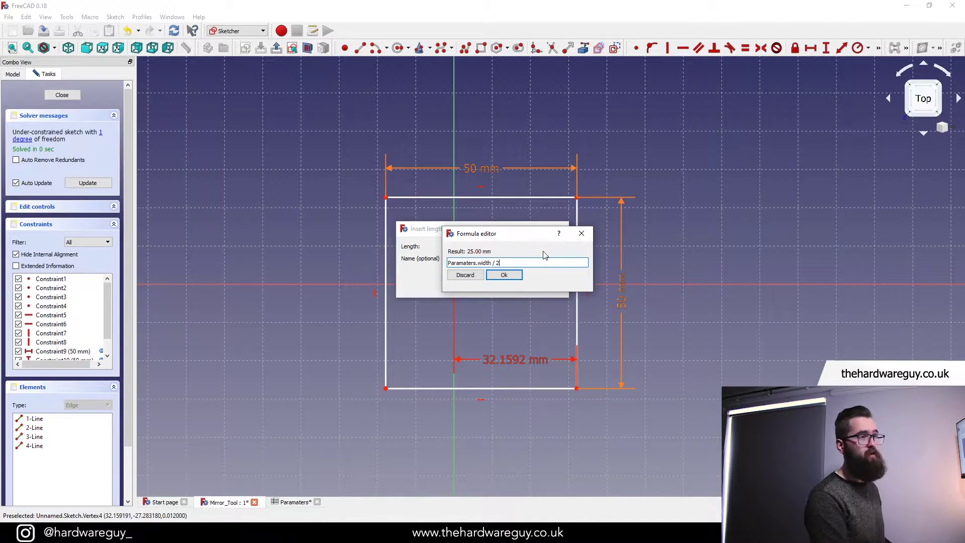
key(Return)
key(Return)
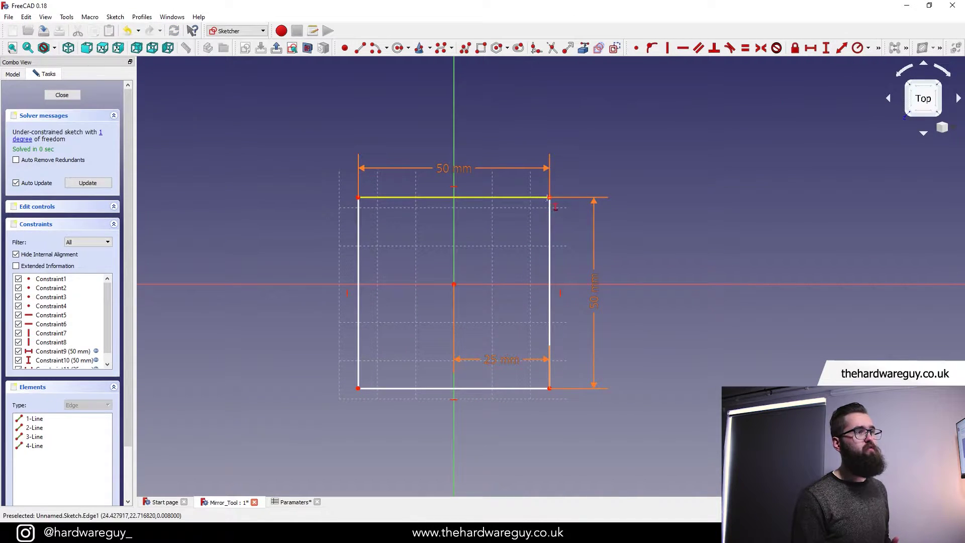
- Set the vertical distance to the corner to paramaters.Length/2, giving 25 mm
click(550, 199)
click(553, 245)
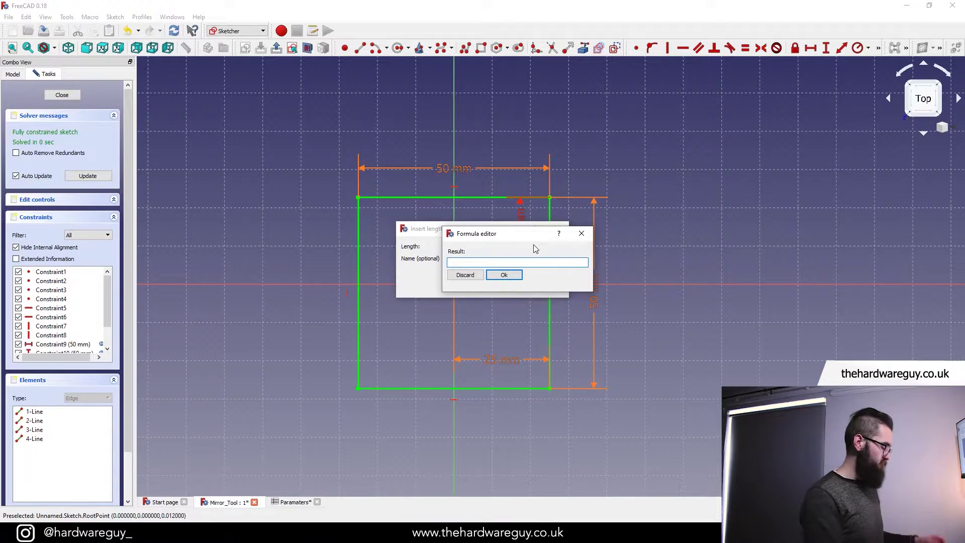
text(paramaters.)
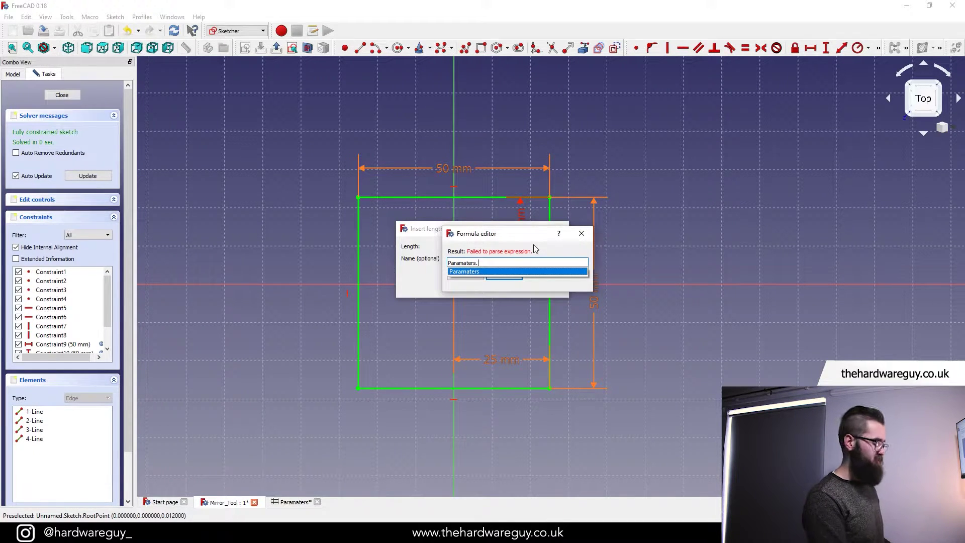
text(Length/2)
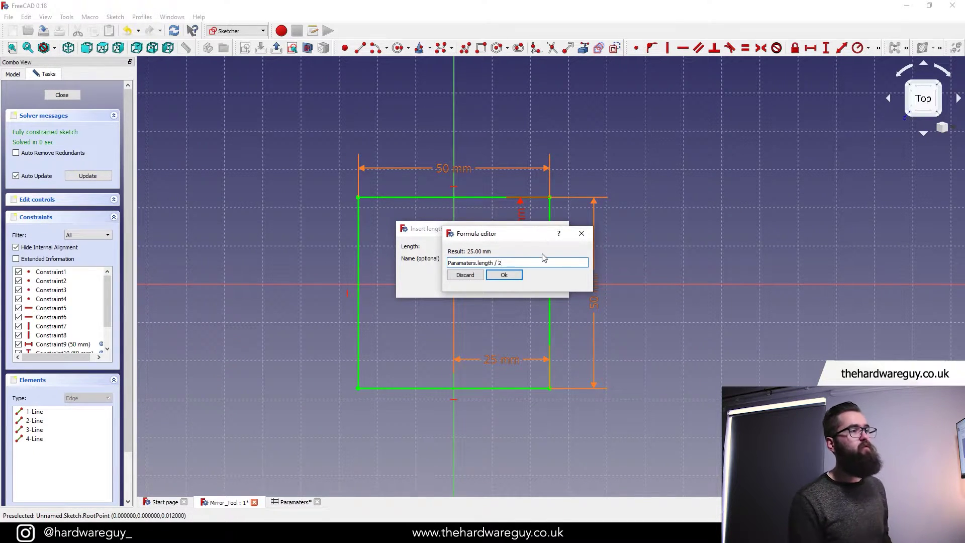
key(Return)
key(Return)
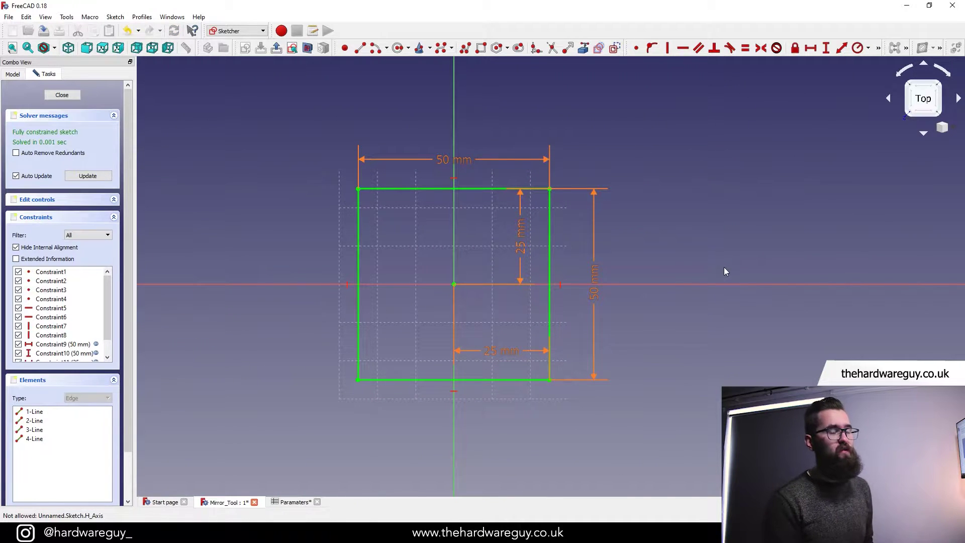
- Move the 25 mm dimension beside the right edge and draw a circle in the upper-right quarter
drag(522, 236, 572, 244)
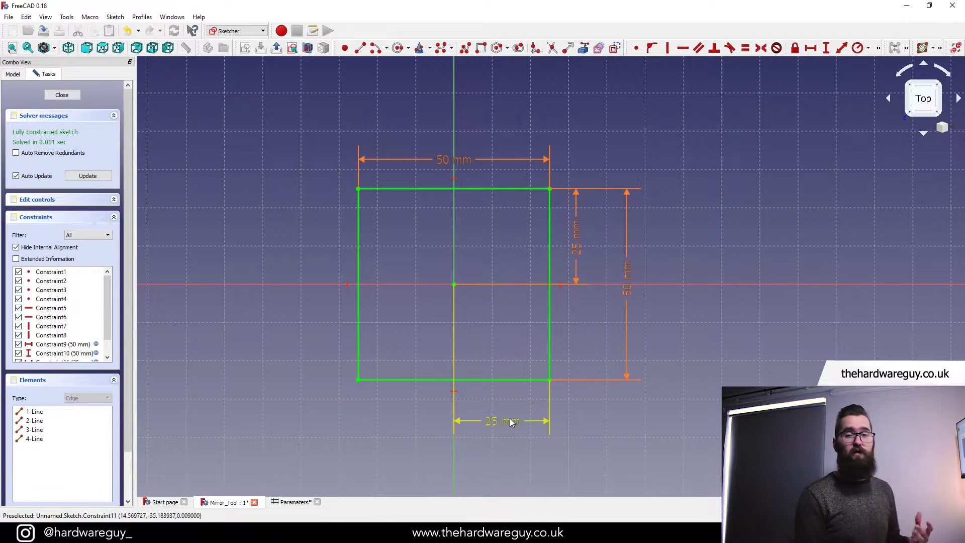
scroll(510, 237, up, 4)
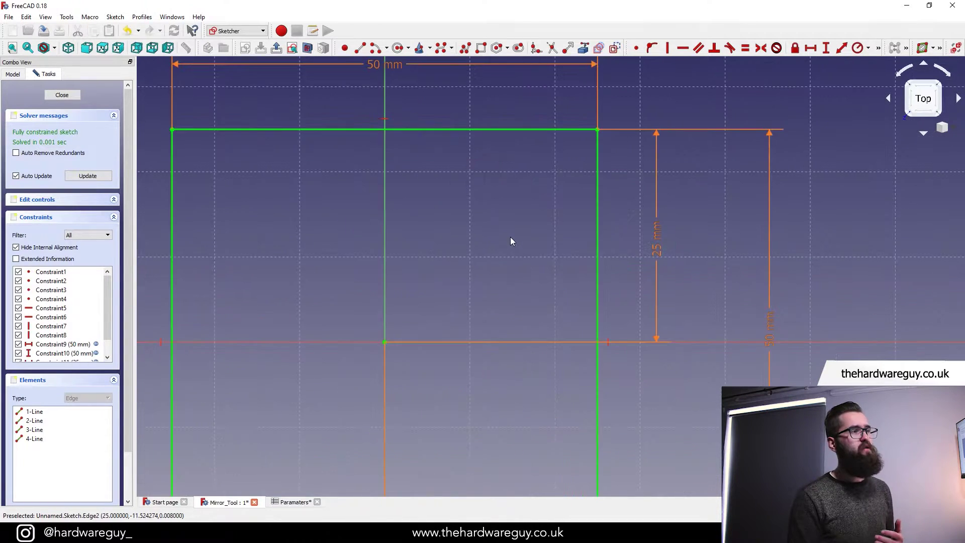
scroll(510, 237, down, 4)
scroll(509, 236, up, 2)
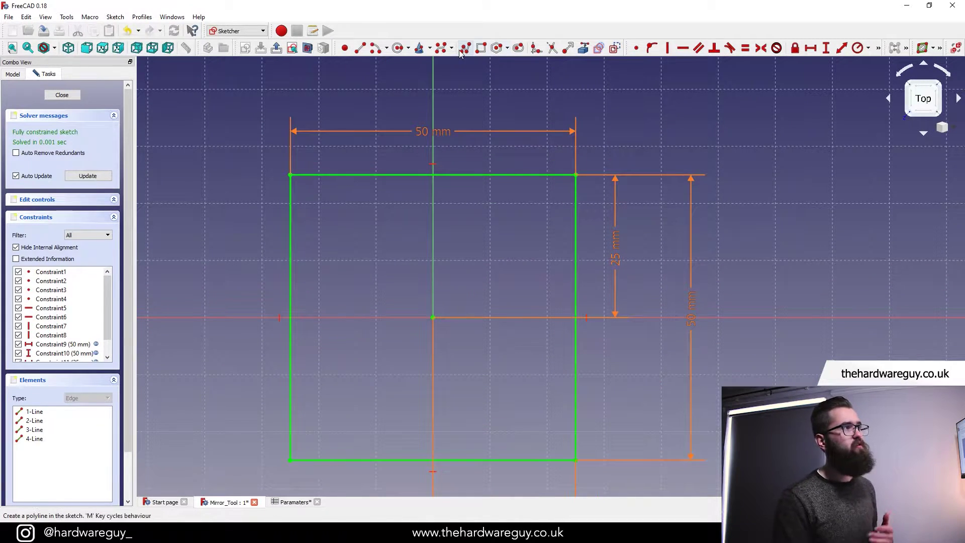
click(397, 48)
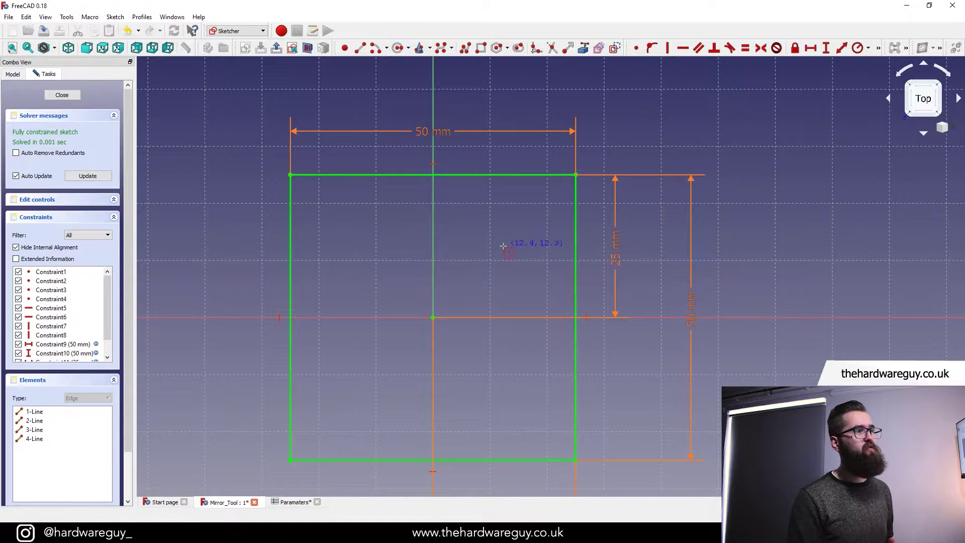
click(504, 242)
click(505, 267)
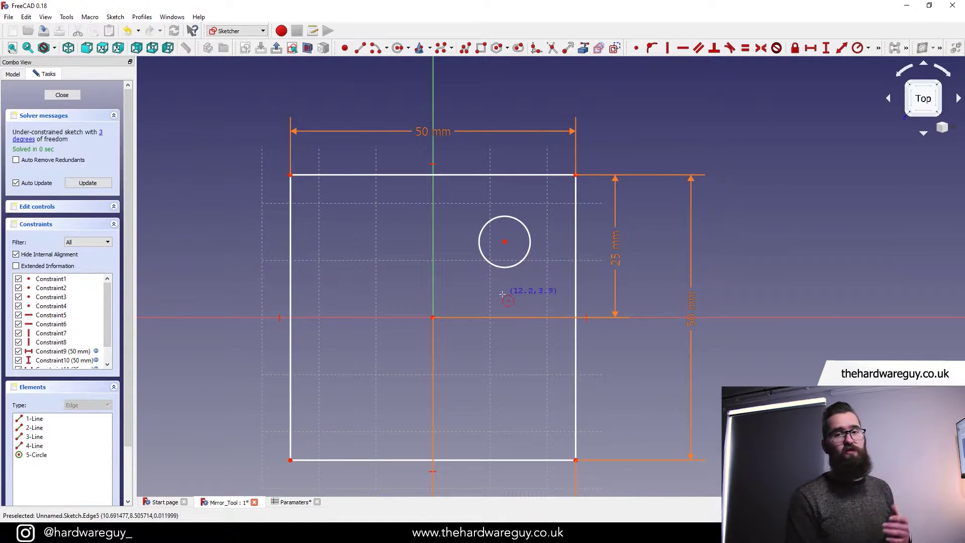
- Constrain the circle's radius to 5 mm
click(858, 48)
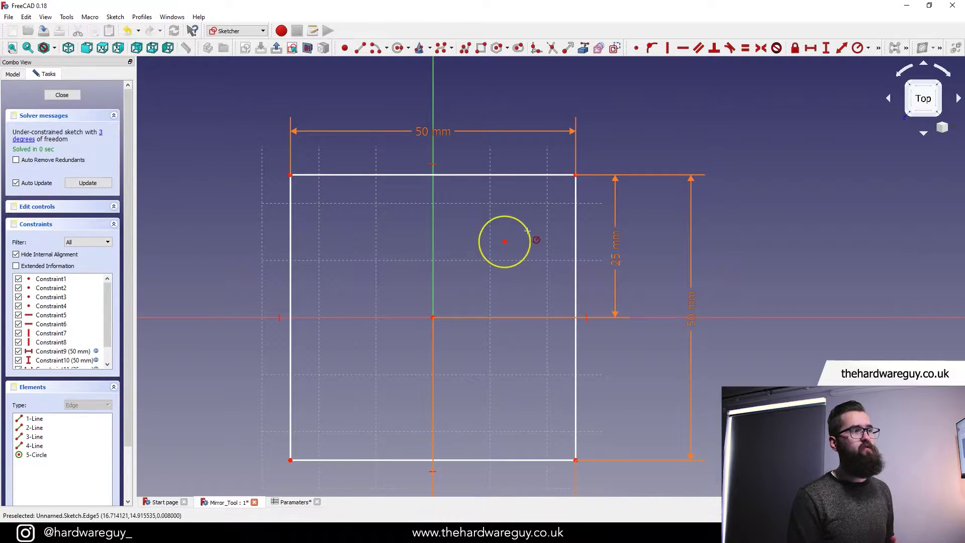
click(531, 242)
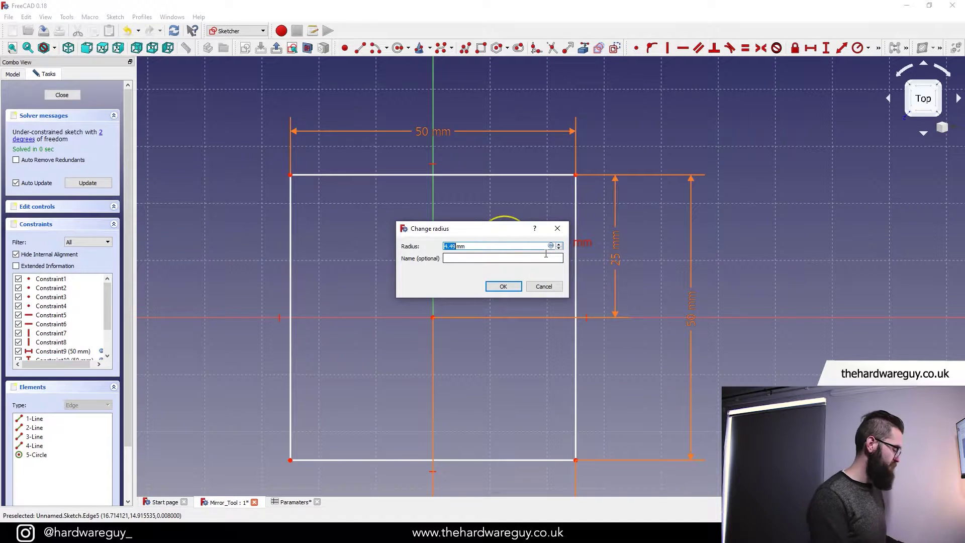
text(5)
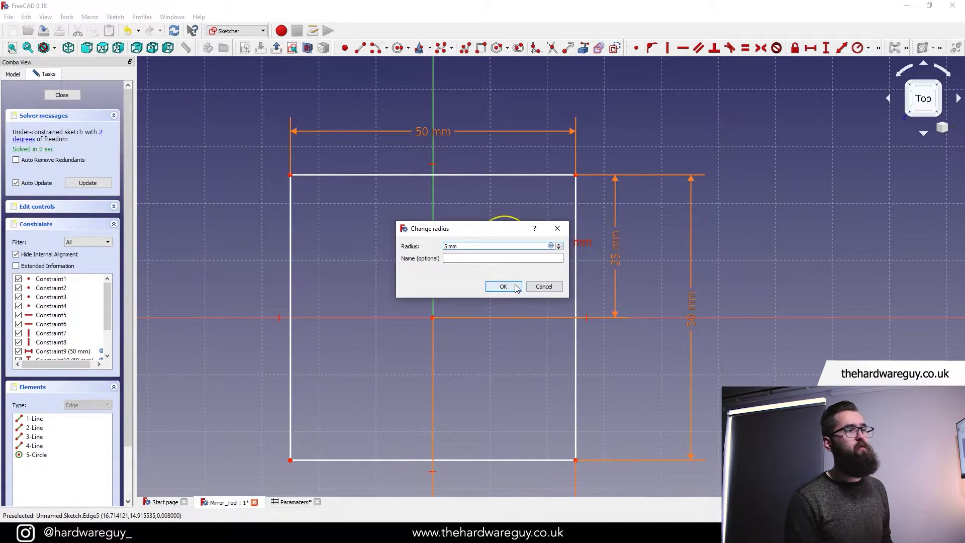
click(503, 286)
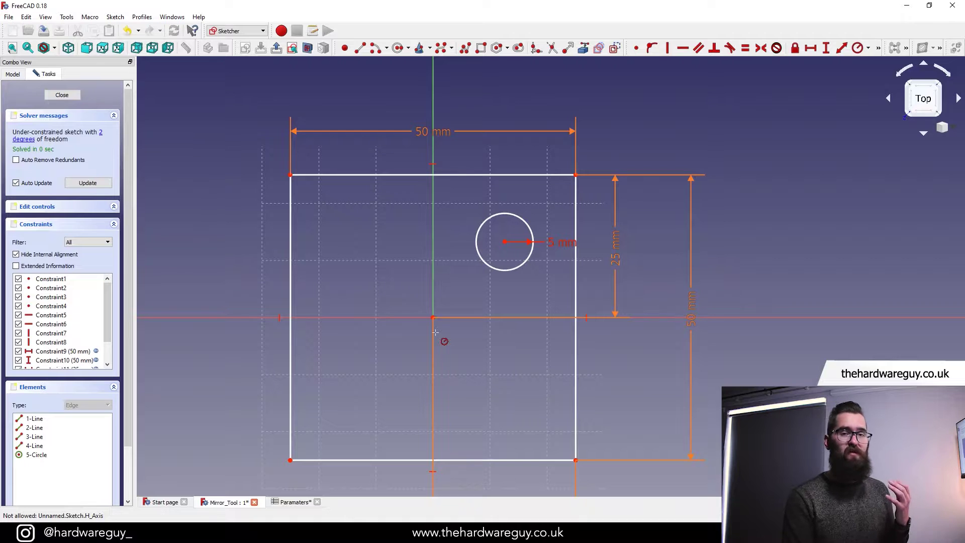
- Offset the circle centre 12.5 mm from the origin using a Paramaters.length formula
mouse_move(520, 267)
mouse_down()
mouse_move(513, 284)
mouse_move(499, 282)
mouse_move(506, 274)
mouse_up()
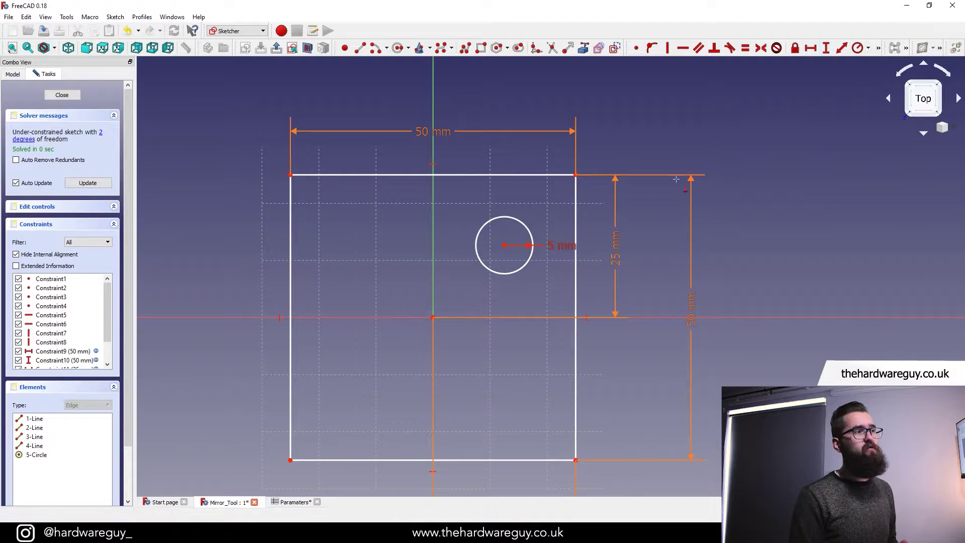
click(504, 245)
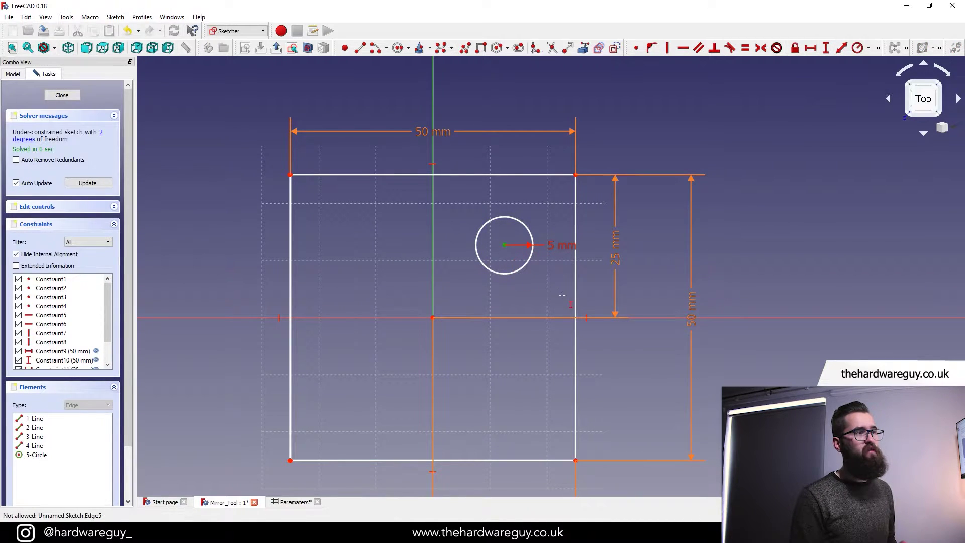
click(433, 317)
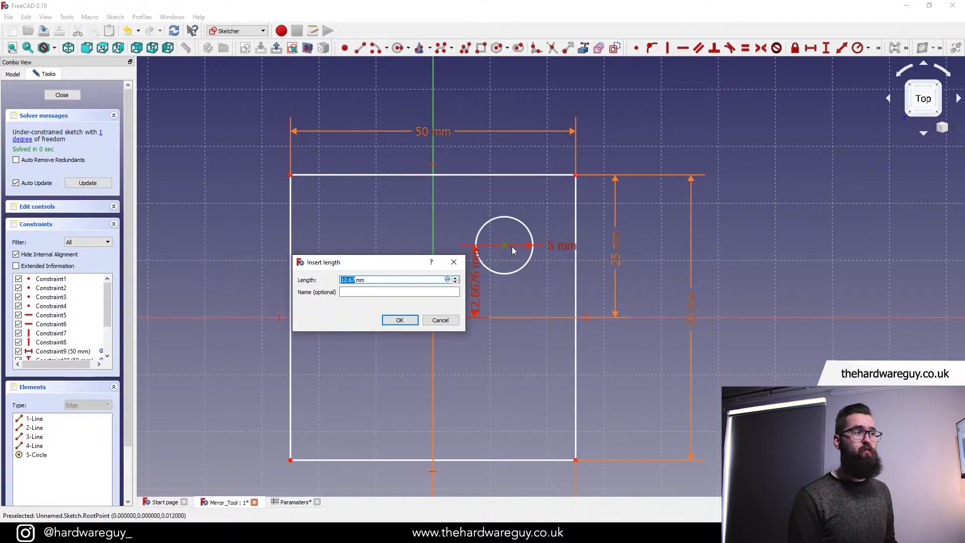
drag(408, 264, 478, 375)
key(equal)
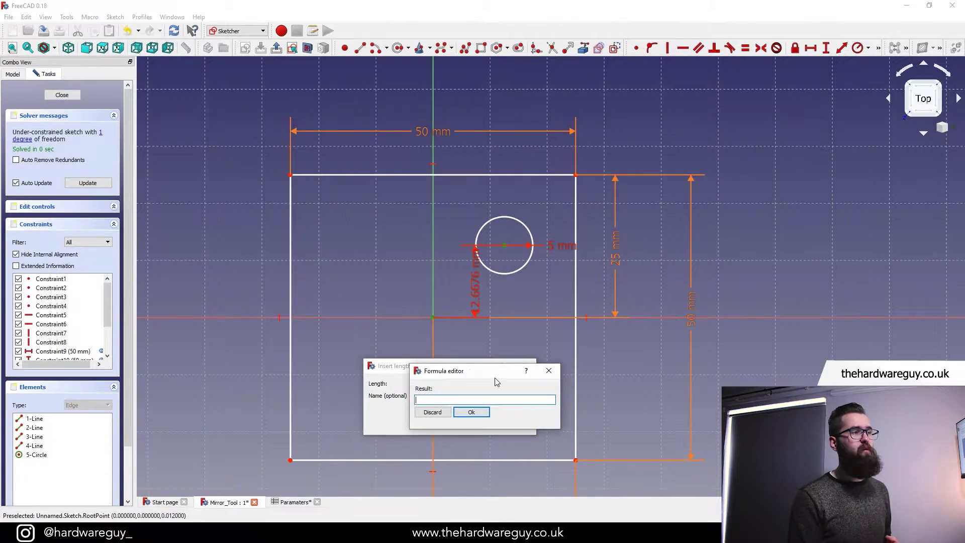
text(Paramaters.length / 4)
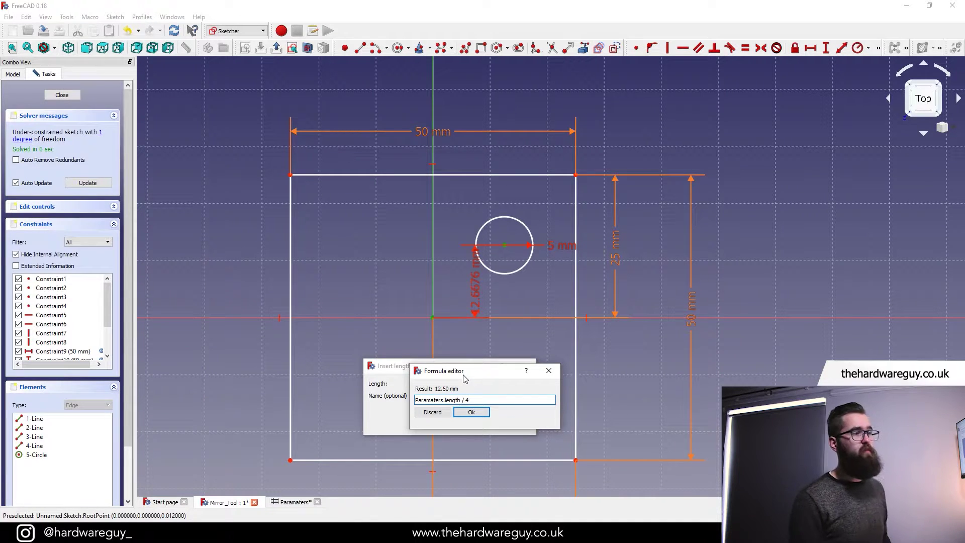
click(474, 411)
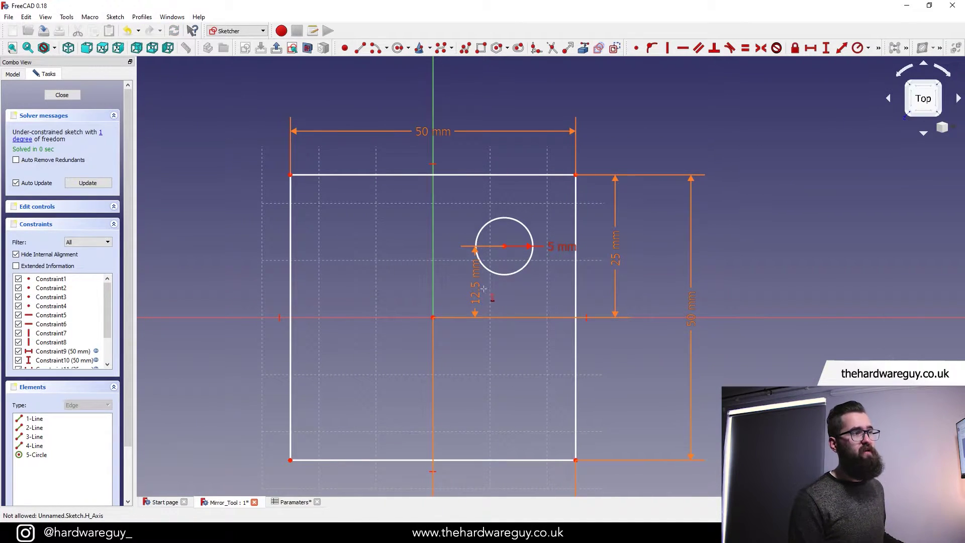
drag(477, 292, 592, 288)
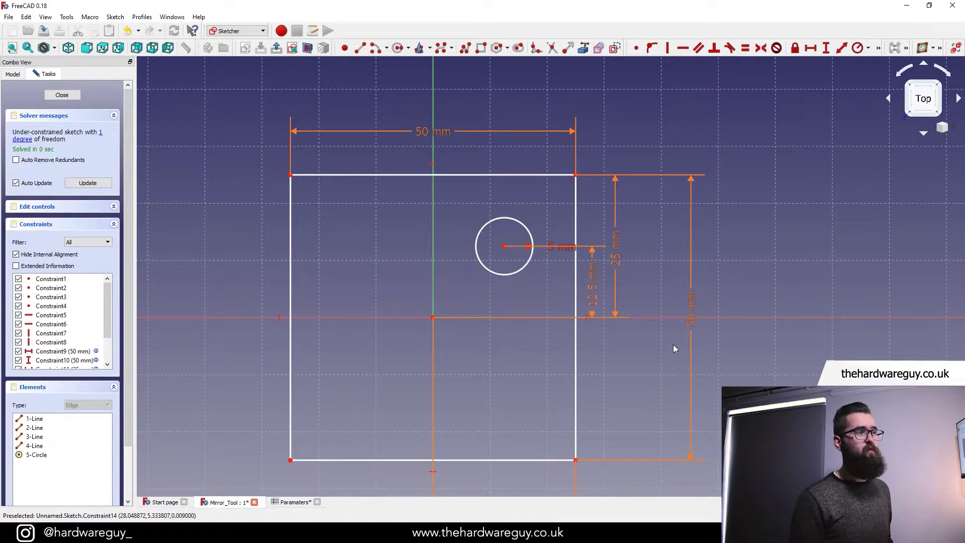
- Constrain the centre's horizontal offset to Paramaters.width/4, giving 12.5 mm
click(810, 47)
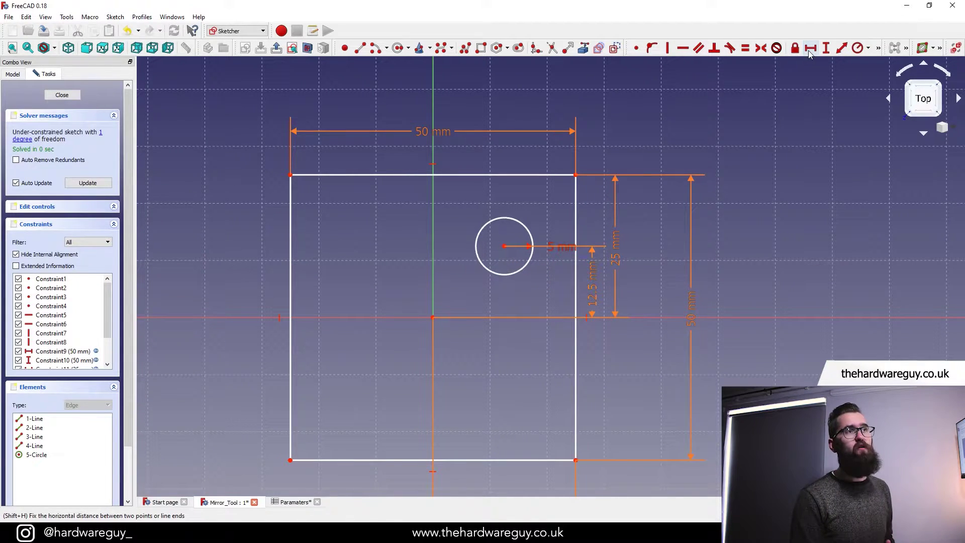
click(504, 246)
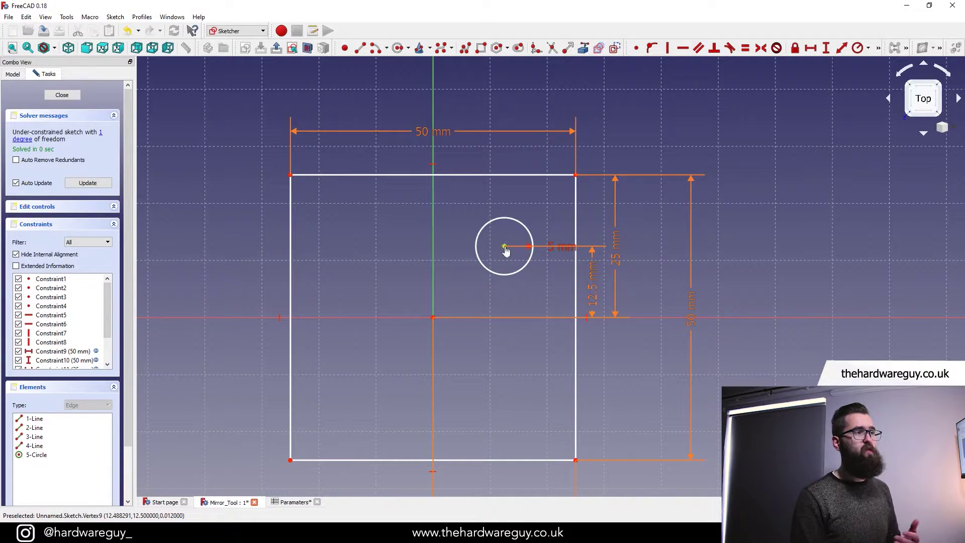
click(435, 318)
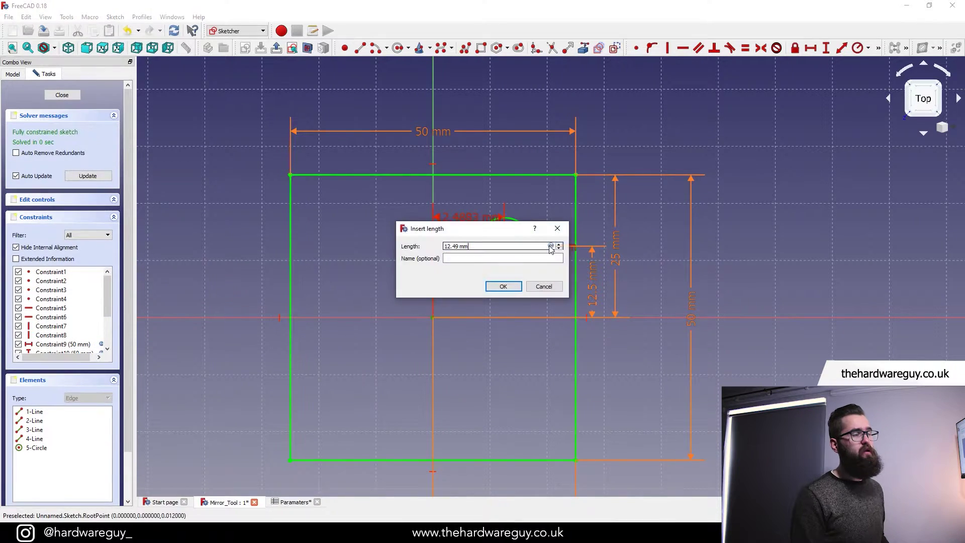
key(=)
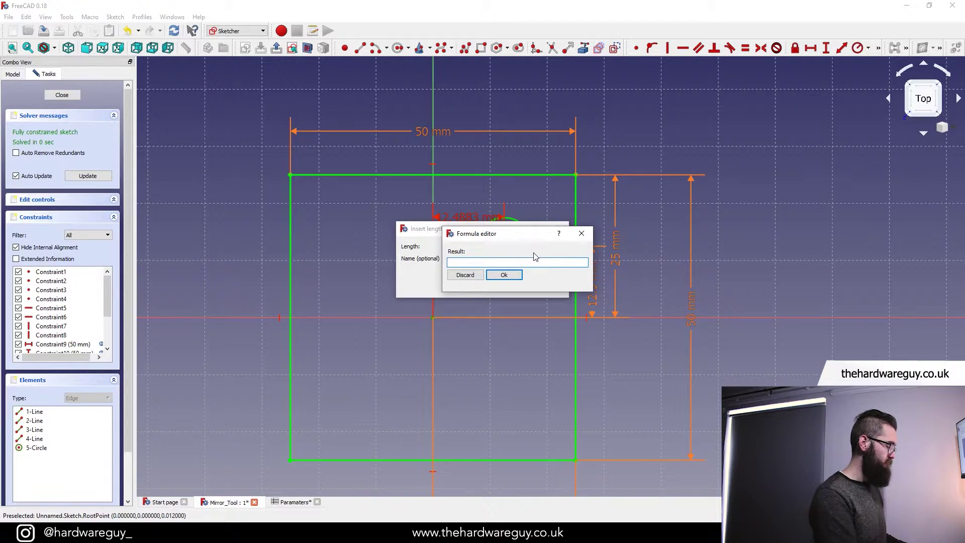
text(Paramaters.)
text(width/4)
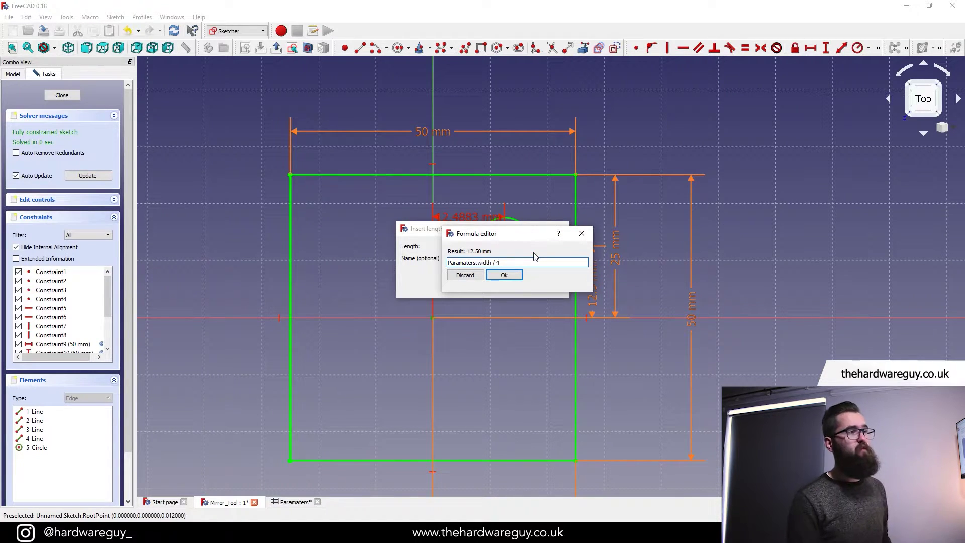
click(504, 275)
click(504, 286)
scroll(721, 230, down, 2)
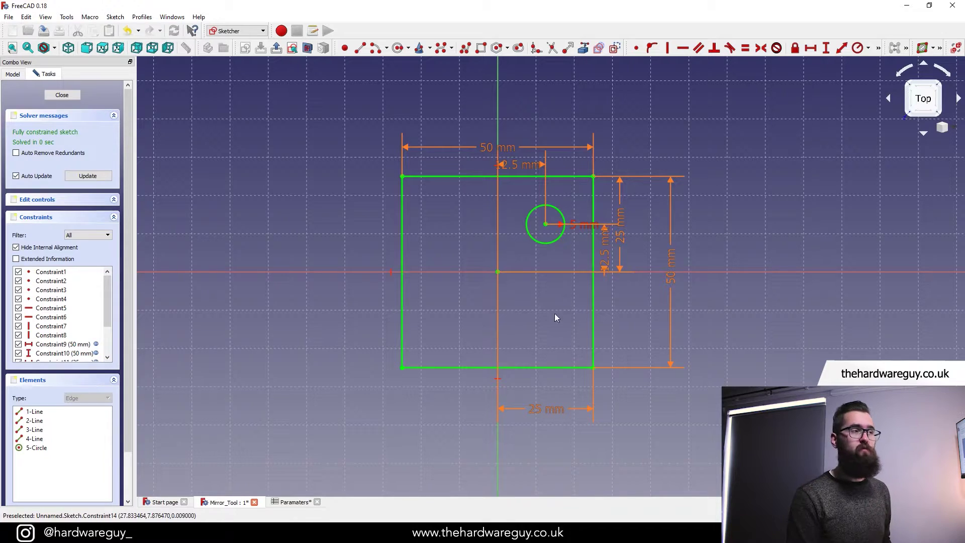
scroll(553, 313, up, 2)
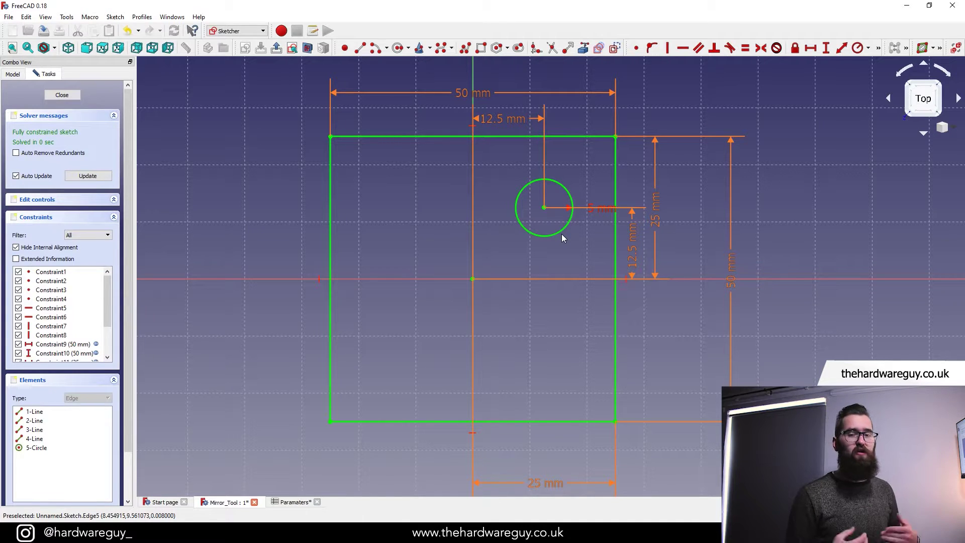
middle_drag(561, 234, 608, 251)
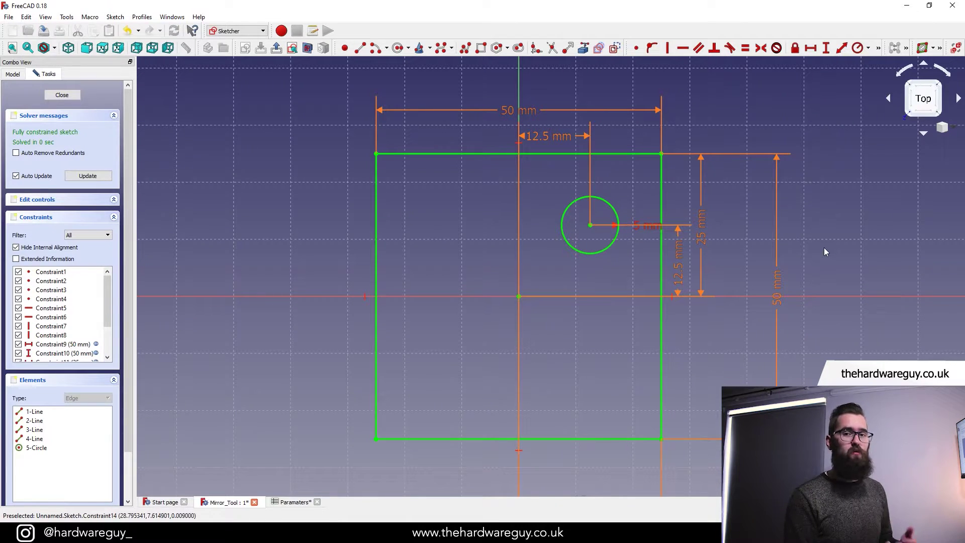
click(614, 240)
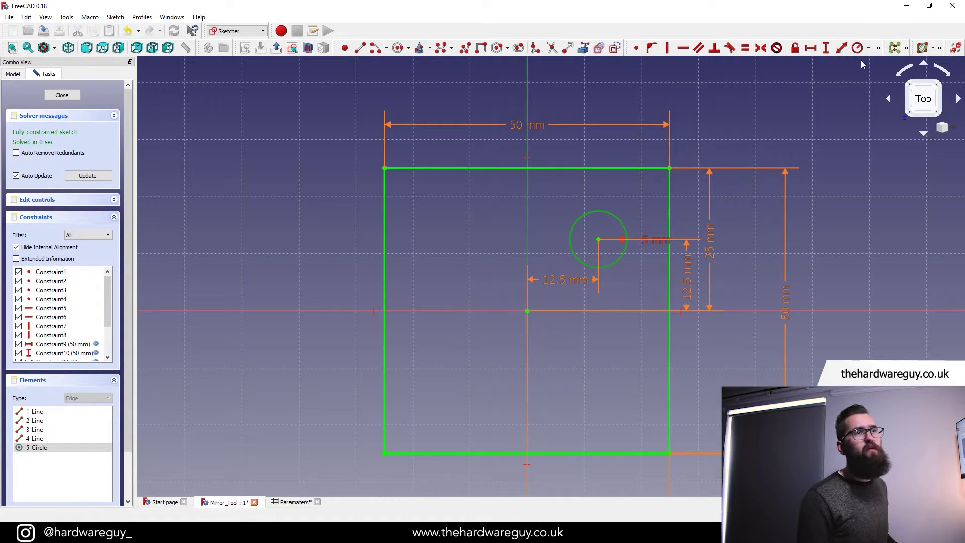
- Mirror the selected circle across the vertical axis to add a matching hole in the upper-left quarter
click(906, 50)
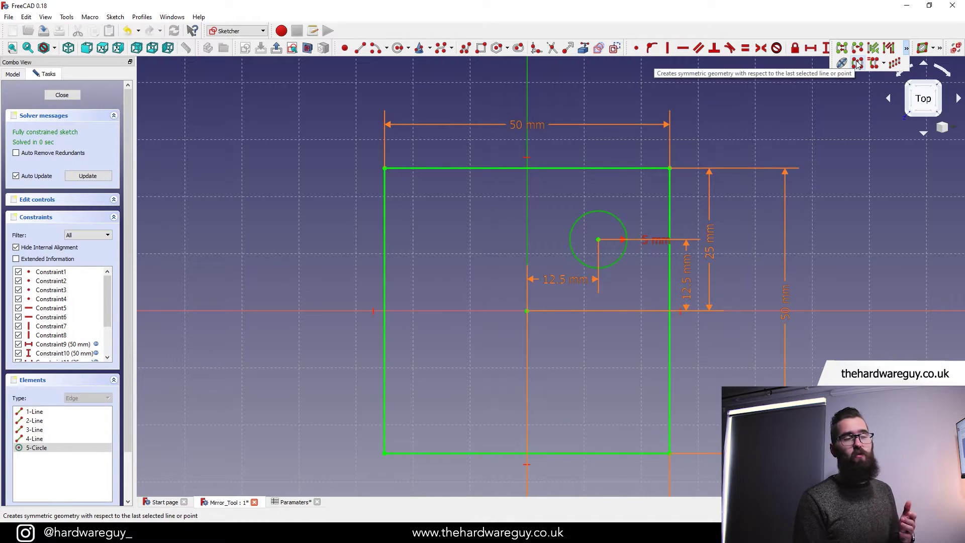
click(856, 63)
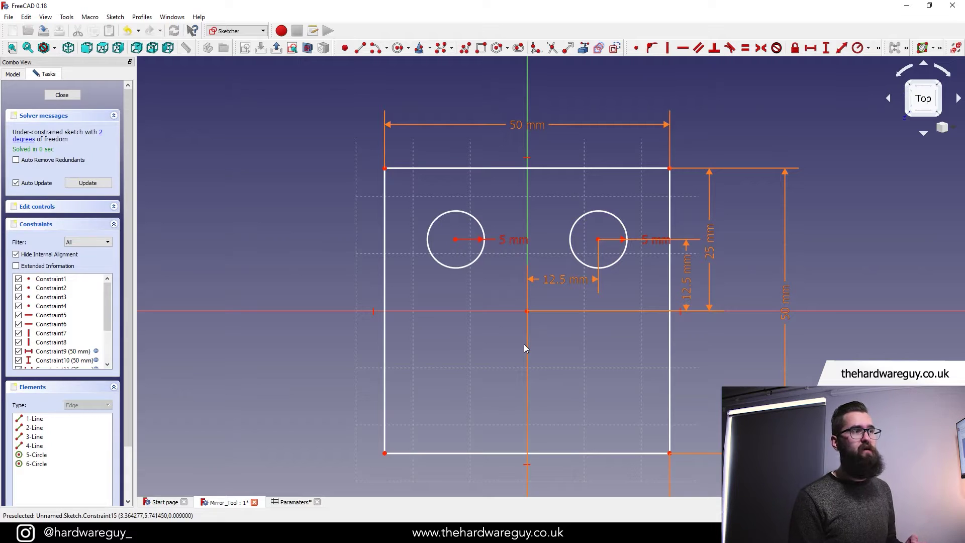
middle_drag(523, 343, 501, 337)
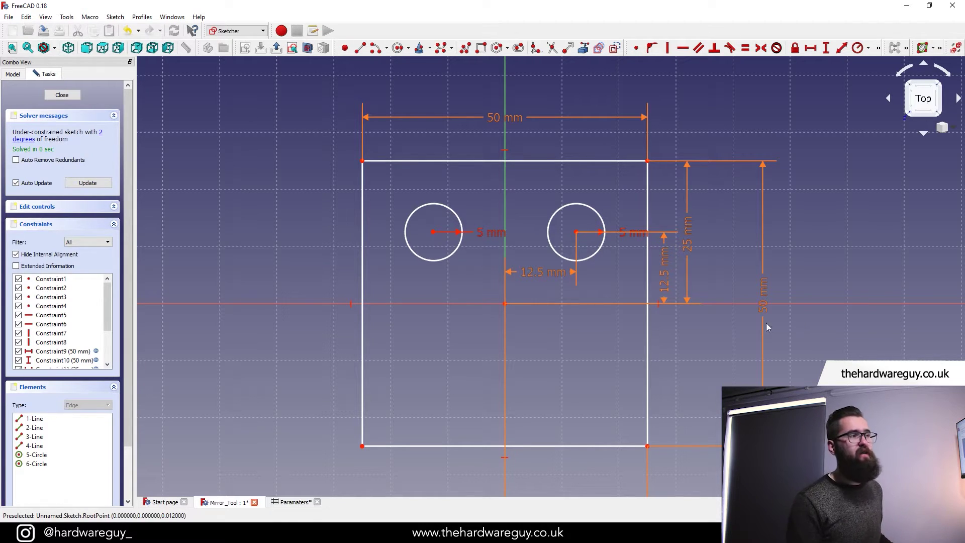
mouse_move(445, 261)
mouse_down()
mouse_move(445, 270)
mouse_move(430, 256)
mouse_move(440, 274)
mouse_move(422, 279)
mouse_move(442, 272)
mouse_up()
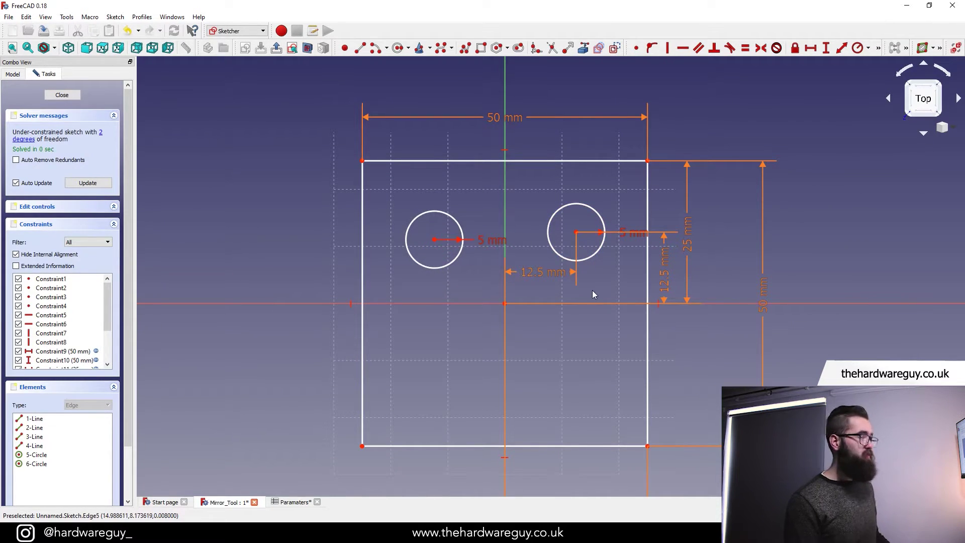
key(ctrl+z)
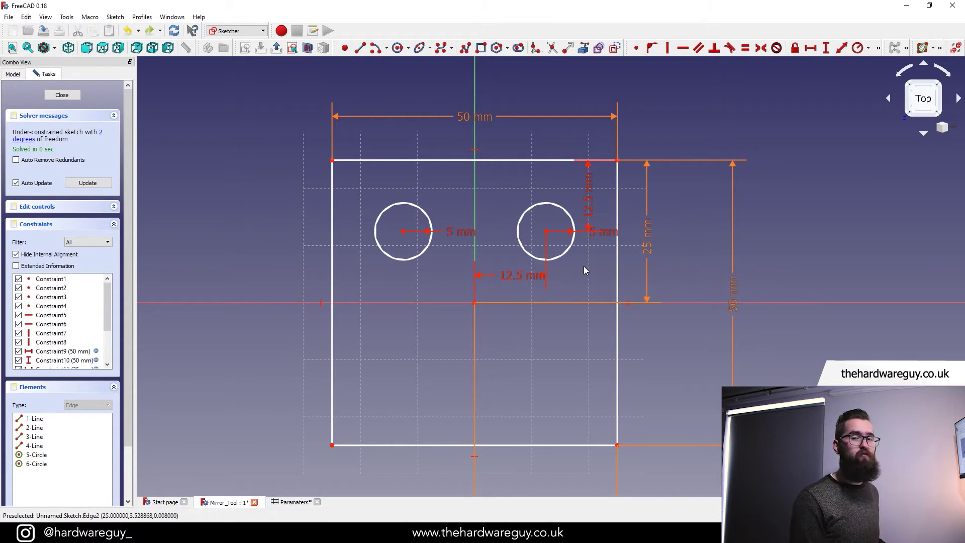
- Mirror both holes across the horizontal axis into the lower quarters, then close the sketch
click(563, 251)
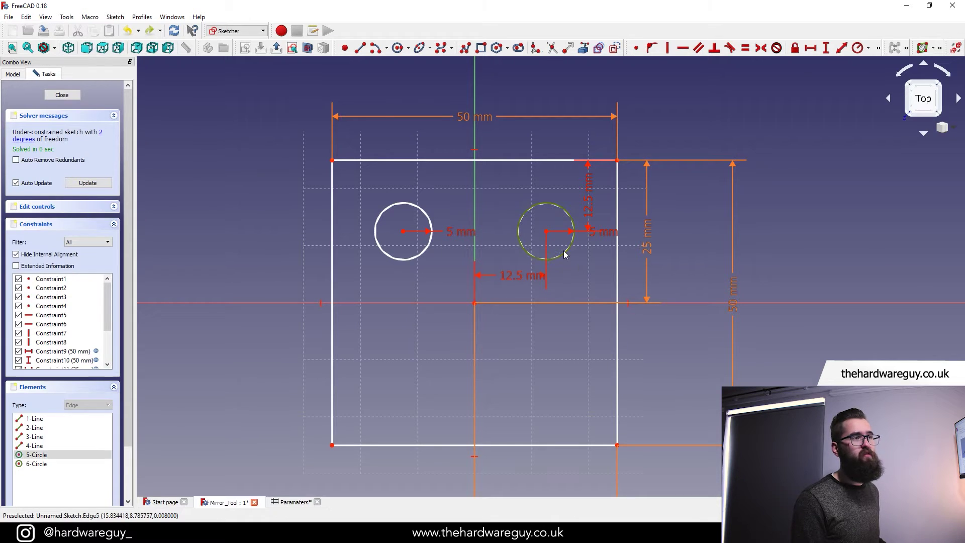
click(419, 254)
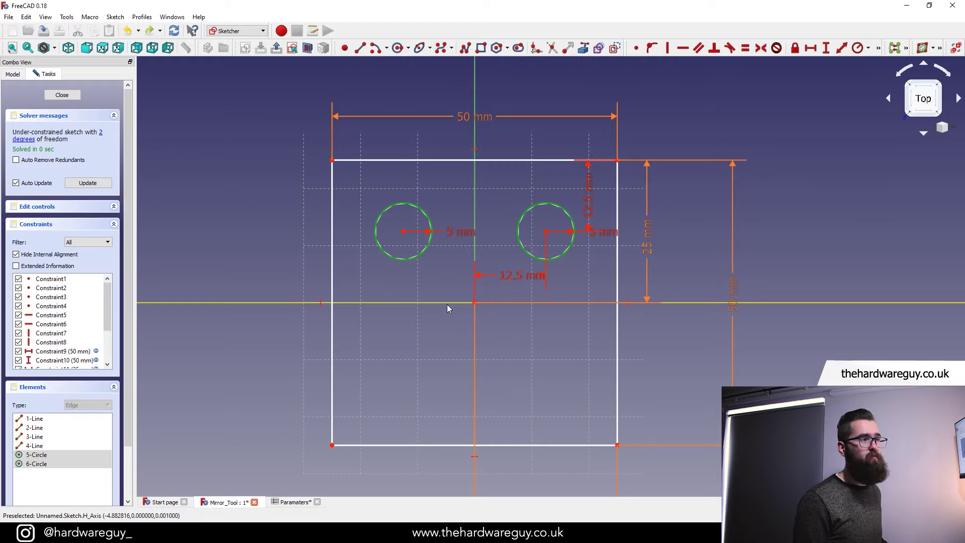
click(409, 303)
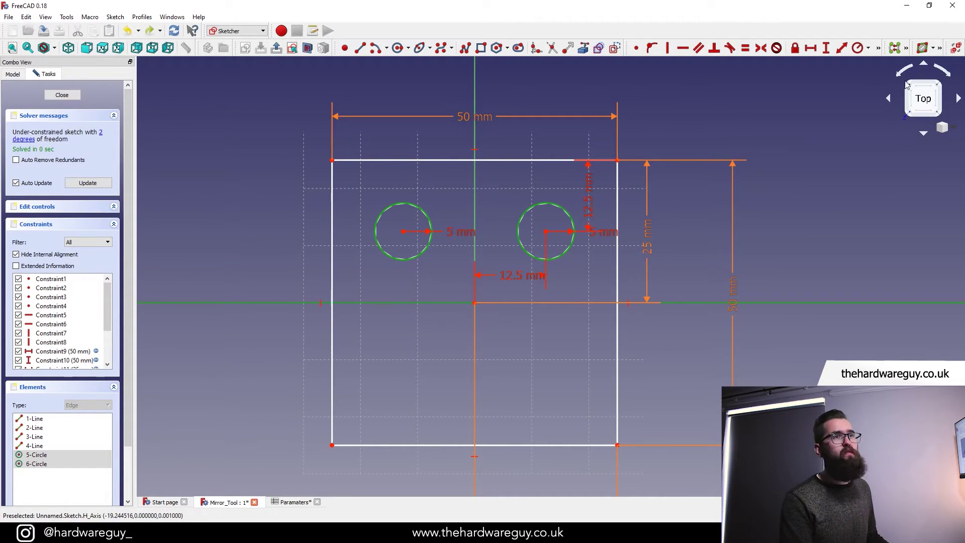
click(907, 49)
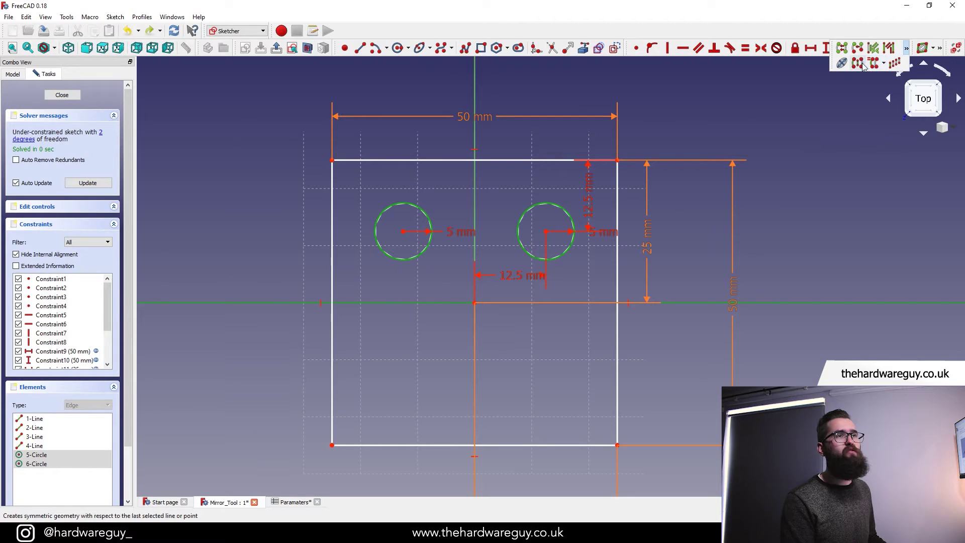
click(860, 66)
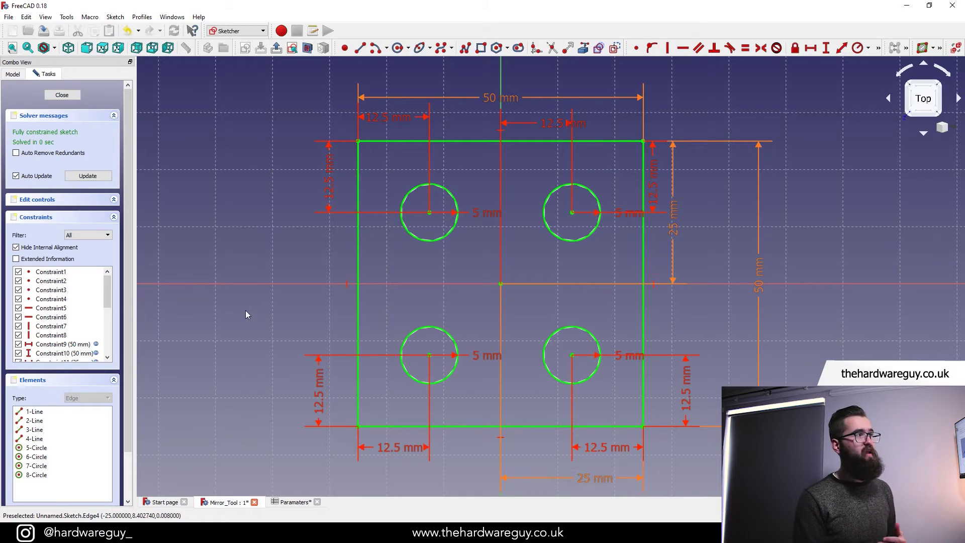
click(62, 94)
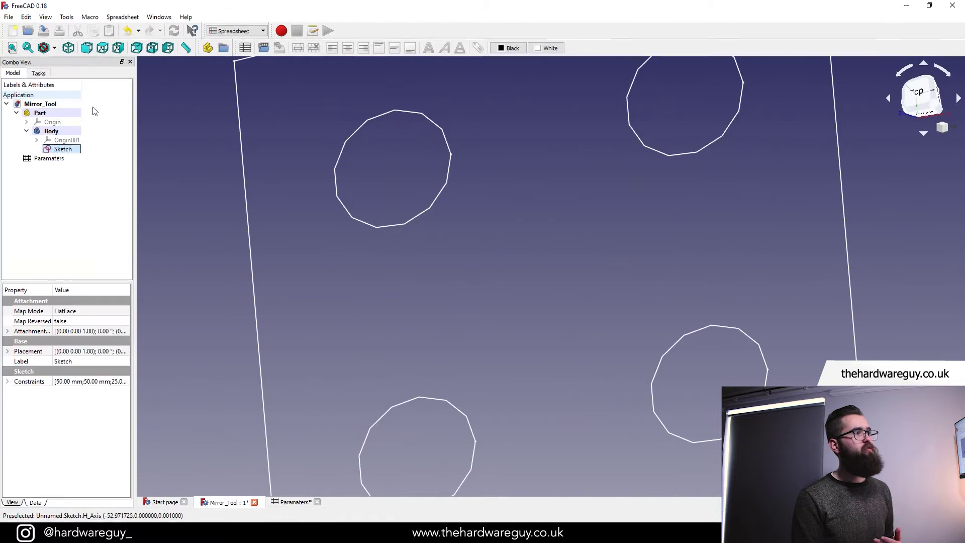
- Switch to the Part Design workbench and start a Pad of the four-hole sketch
click(260, 31)
click(233, 121)
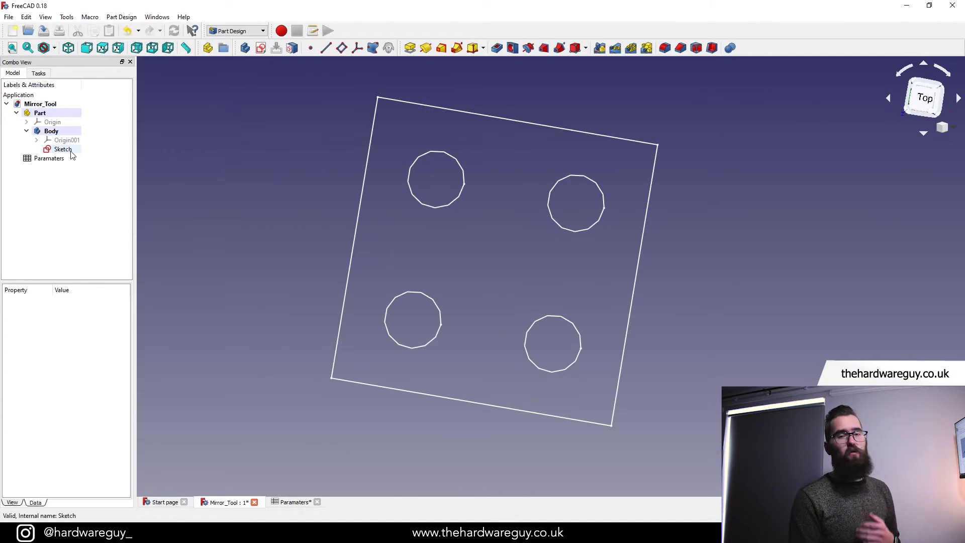
click(62, 150)
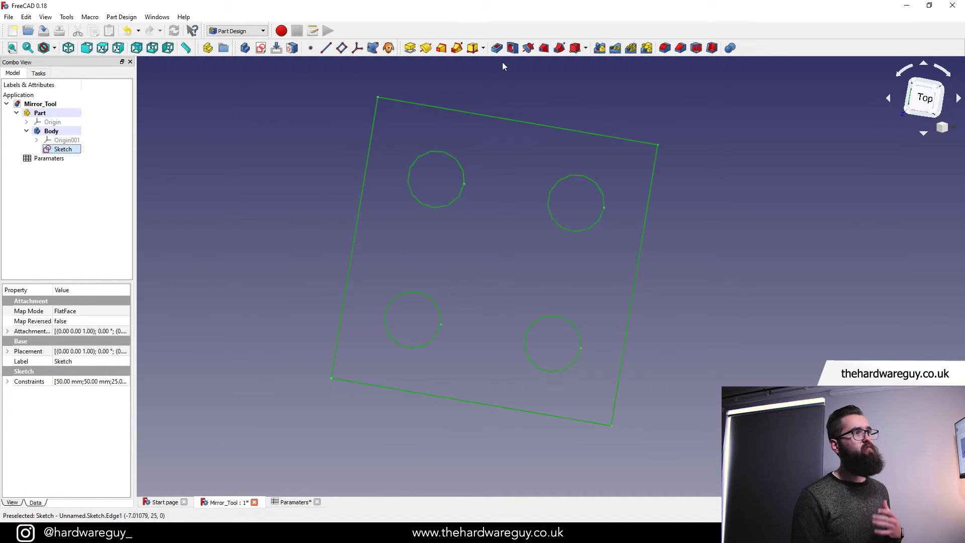
click(409, 48)
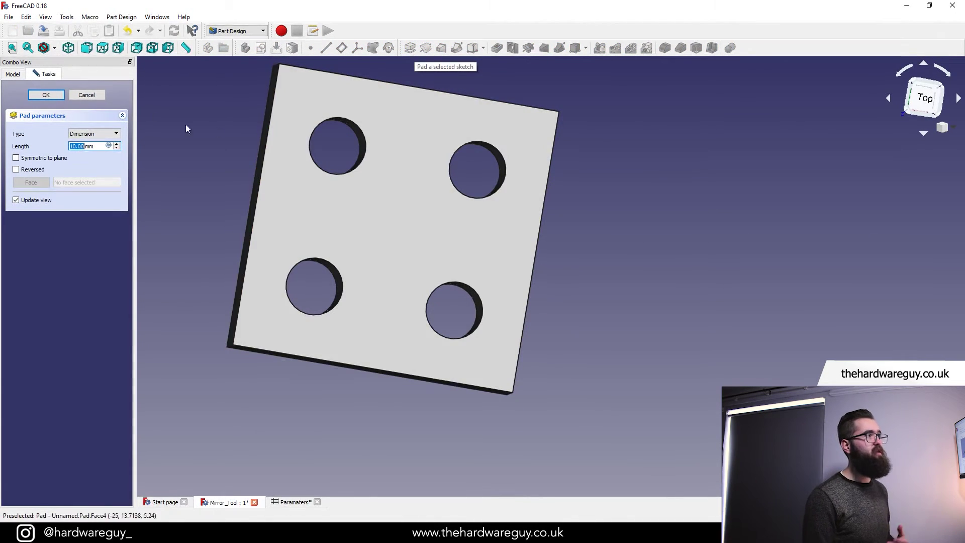
- Confirm the 10 mm pad and select the Pad in the model tree
click(46, 95)
key(0)
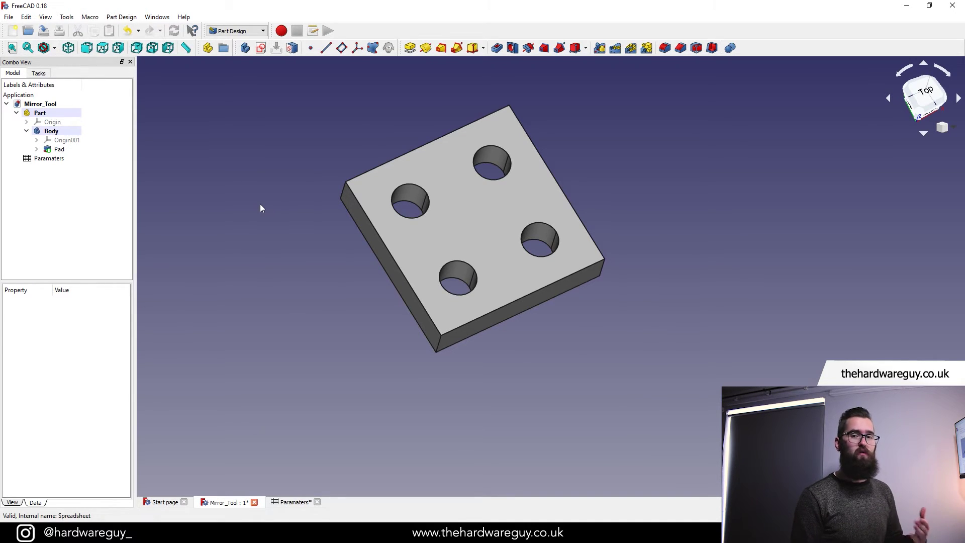
click(59, 150)
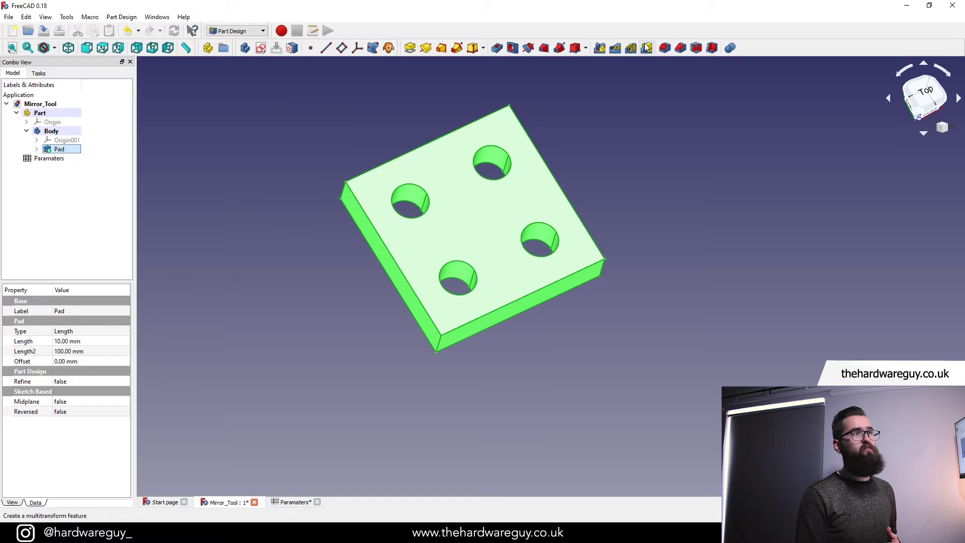
- Add a Mirrored feature of the Pad across its front face, giving eight holes
click(605, 49)
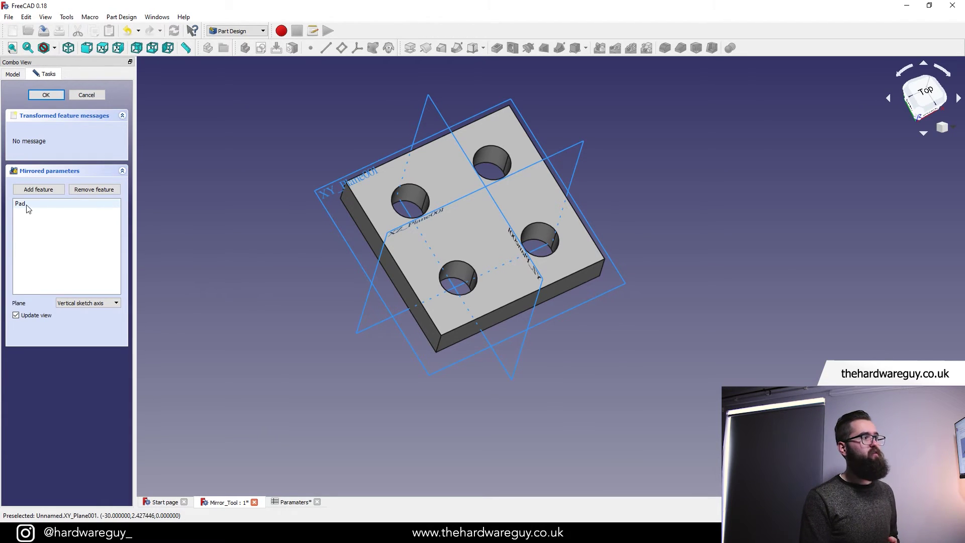
click(113, 304)
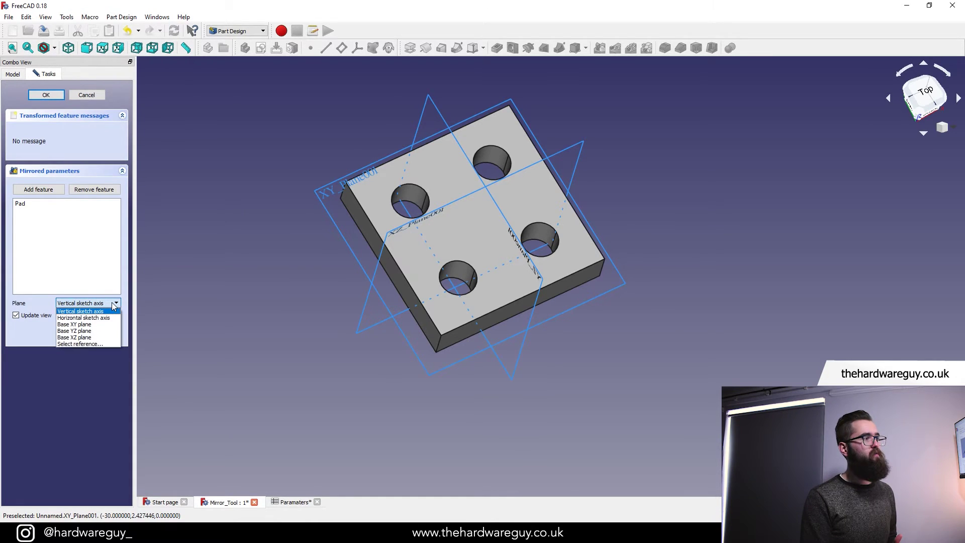
click(100, 342)
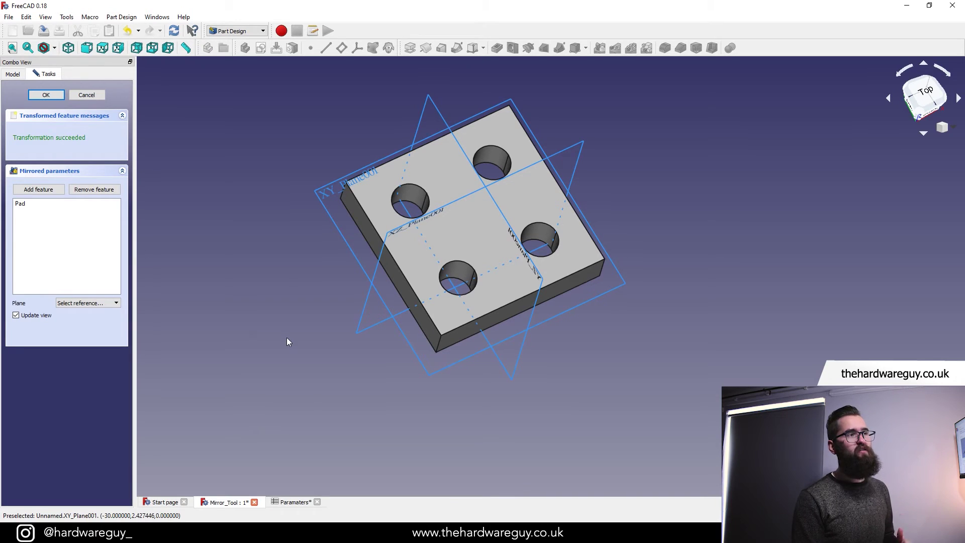
key(0)
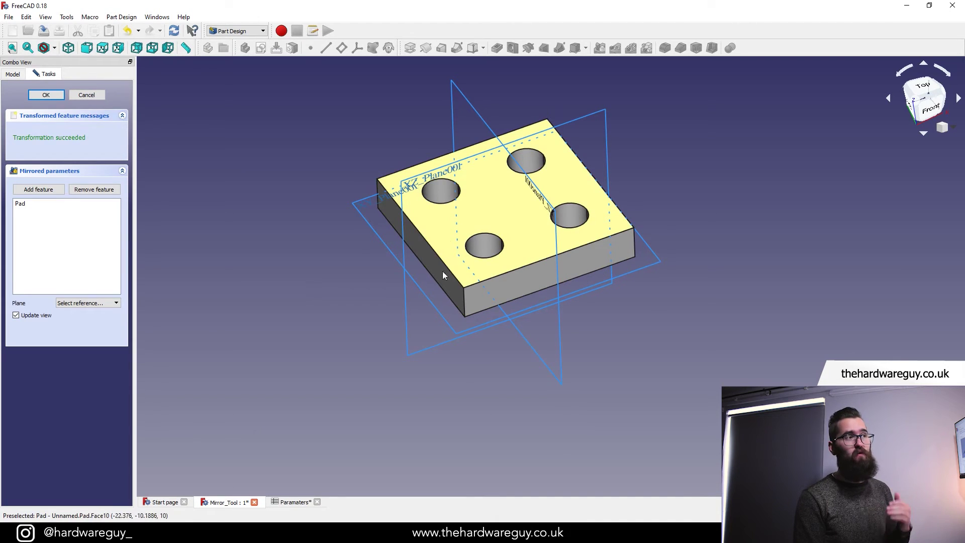
click(513, 295)
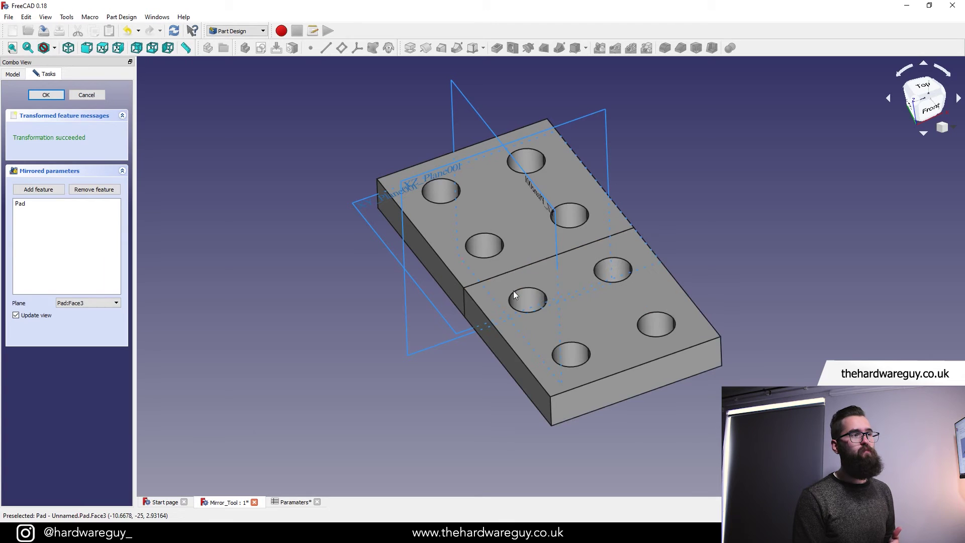
click(45, 96)
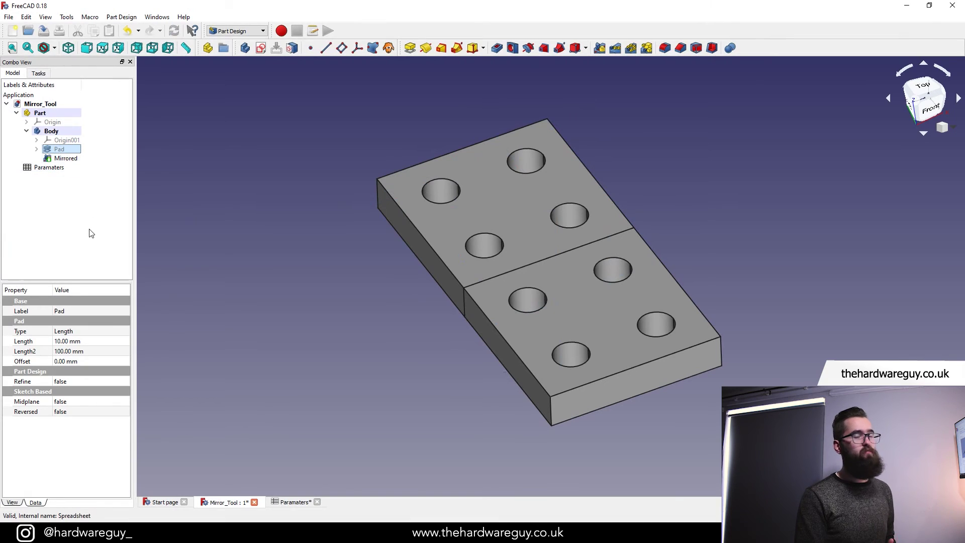
middle_drag(372, 291, 411, 306)
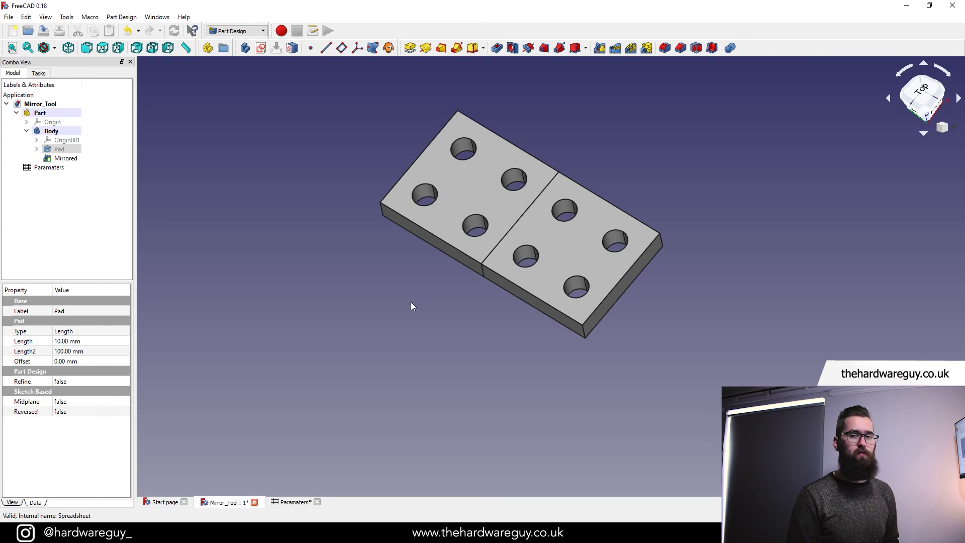
click(411, 305)
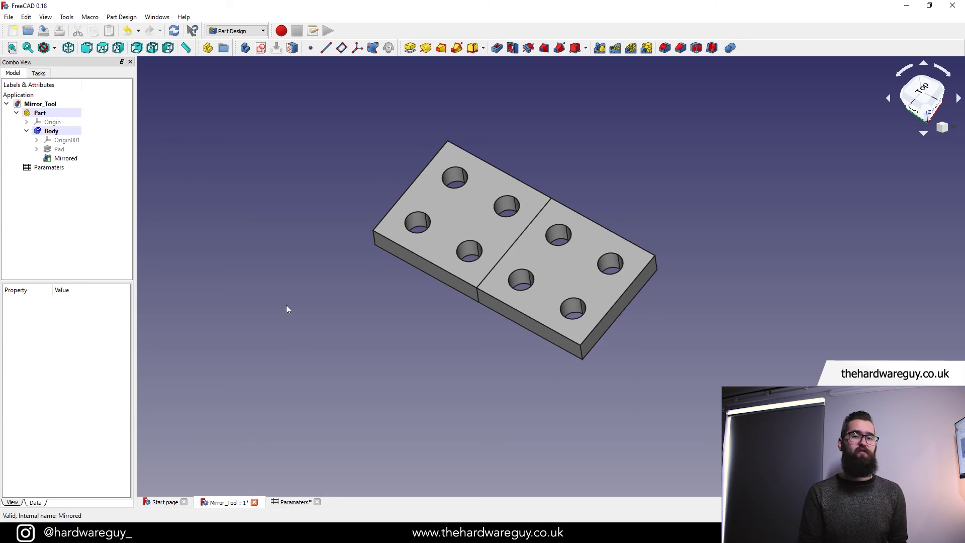